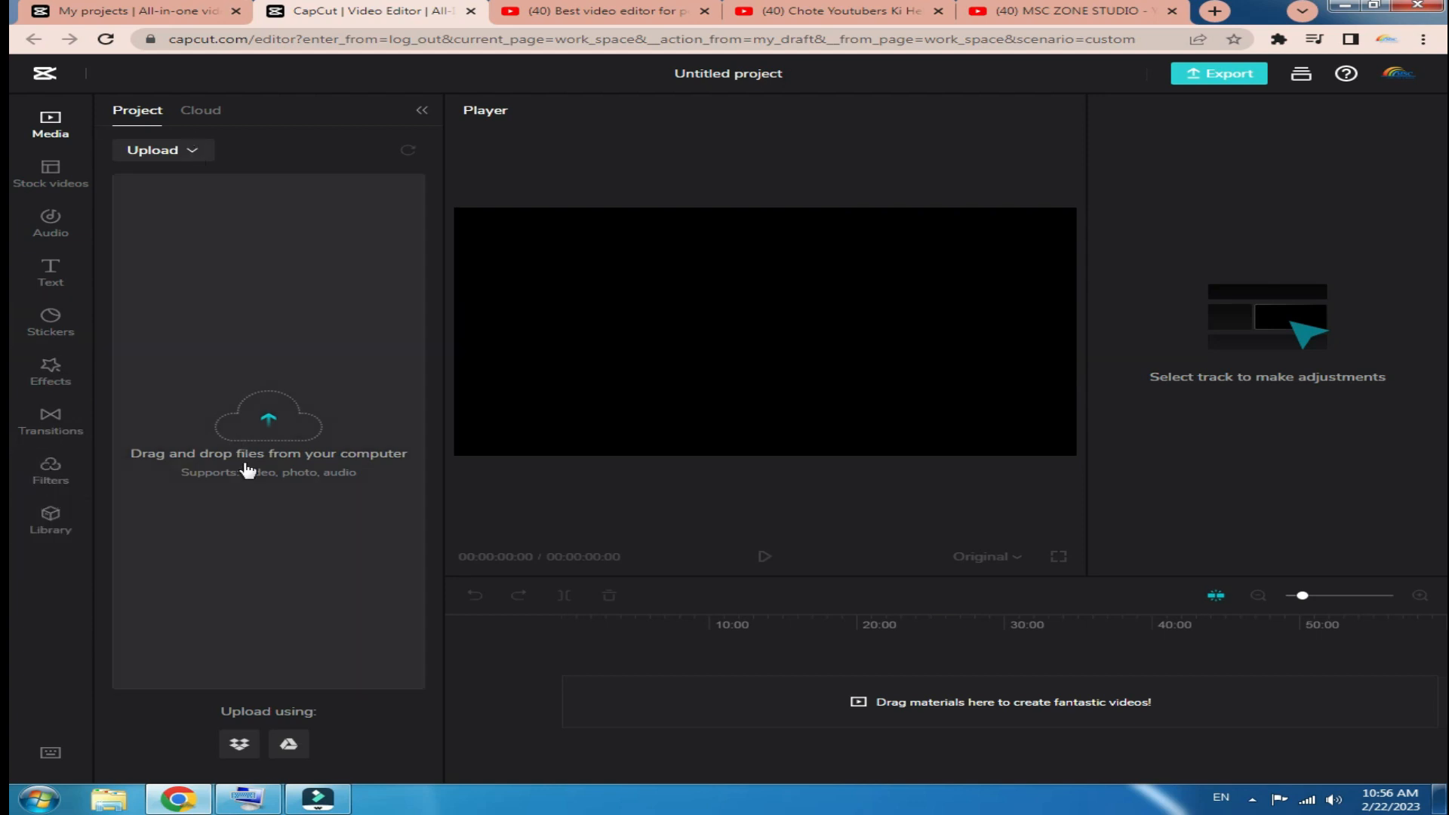
# - Upload the image bellflower-ga45241deb_1920 from the Desktop folder into the project media
pyautogui.click(277, 422)
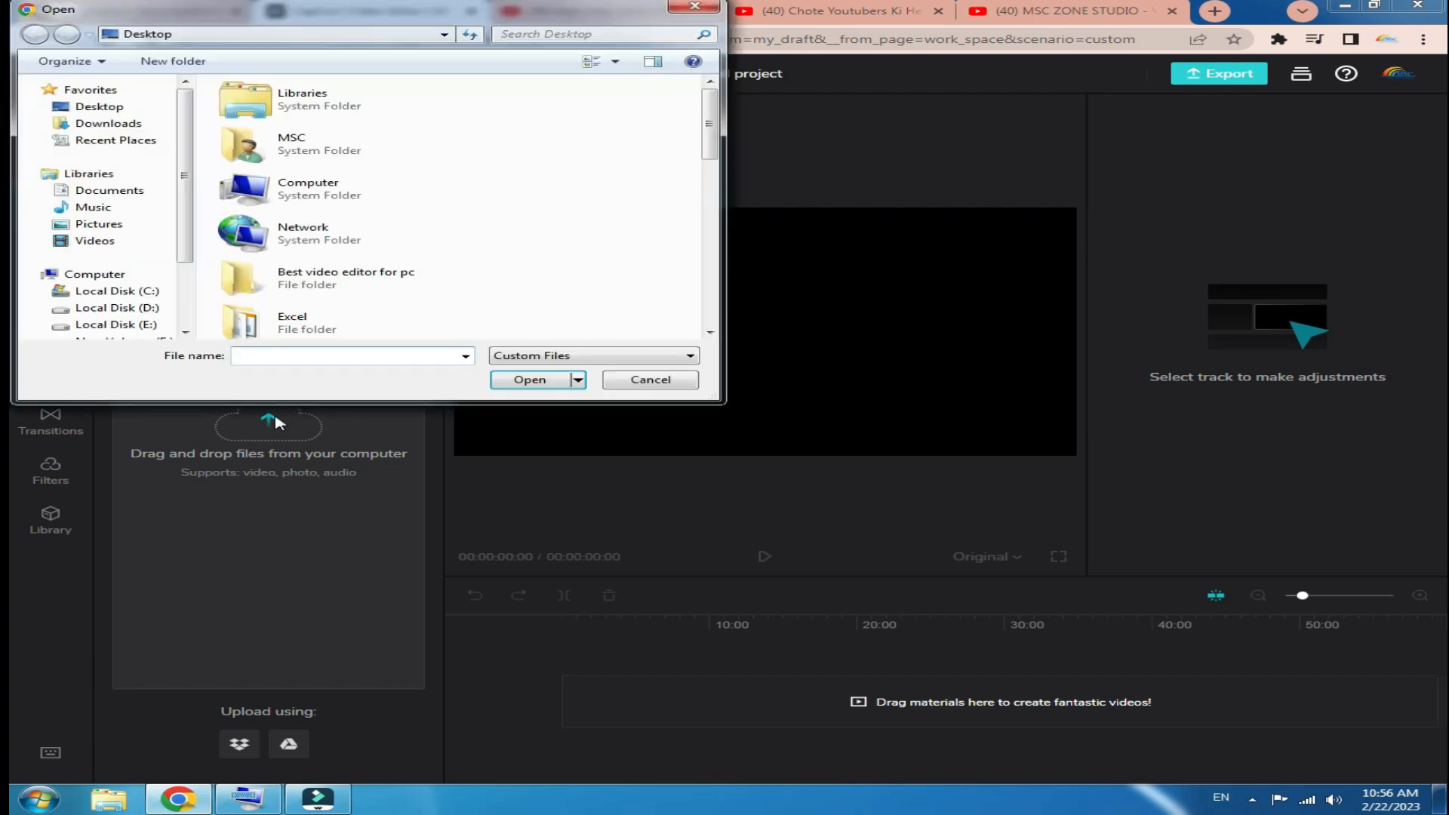
pyautogui.scroll(-10, 534, 323)
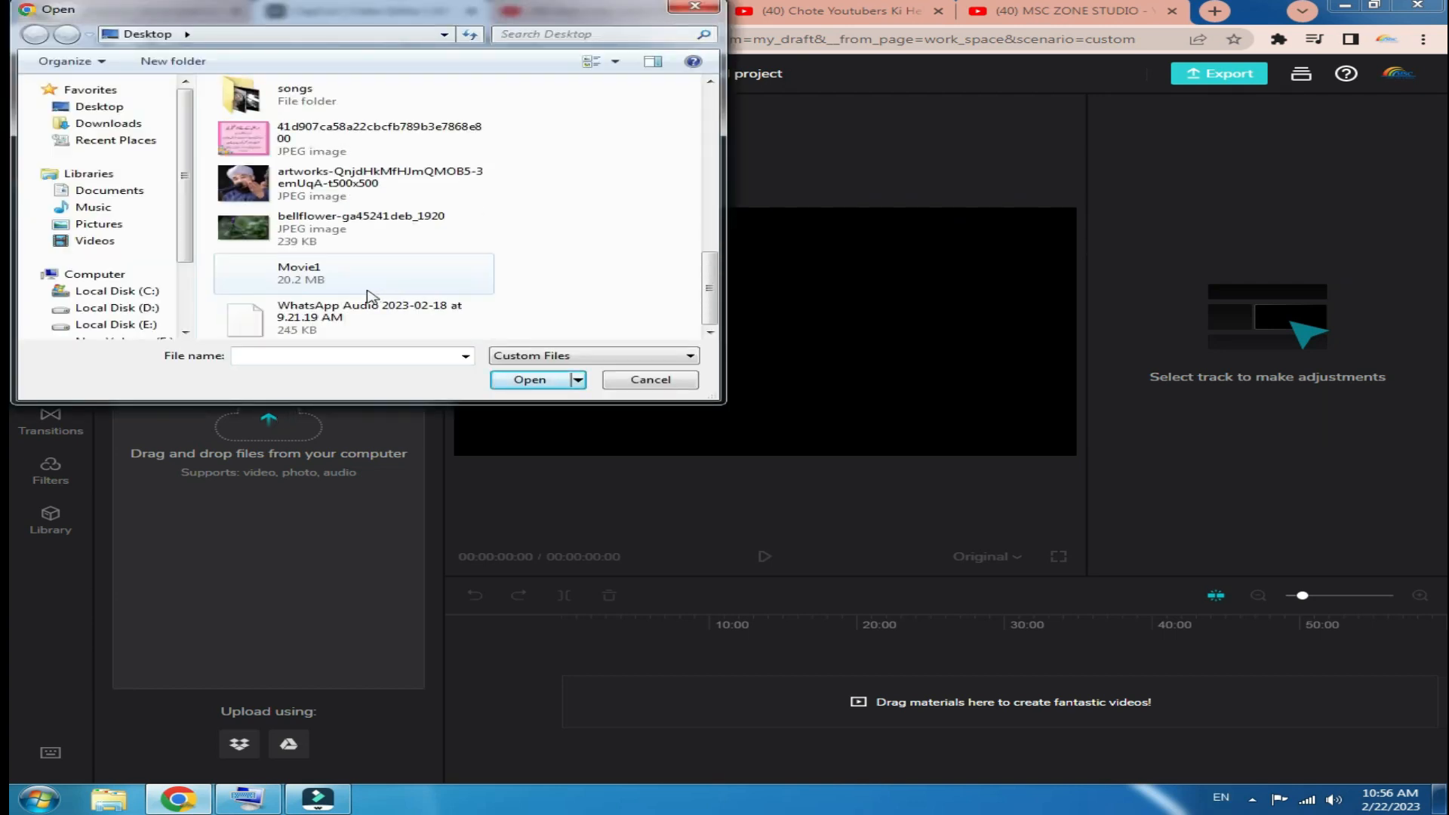
pyautogui.click(286, 237)
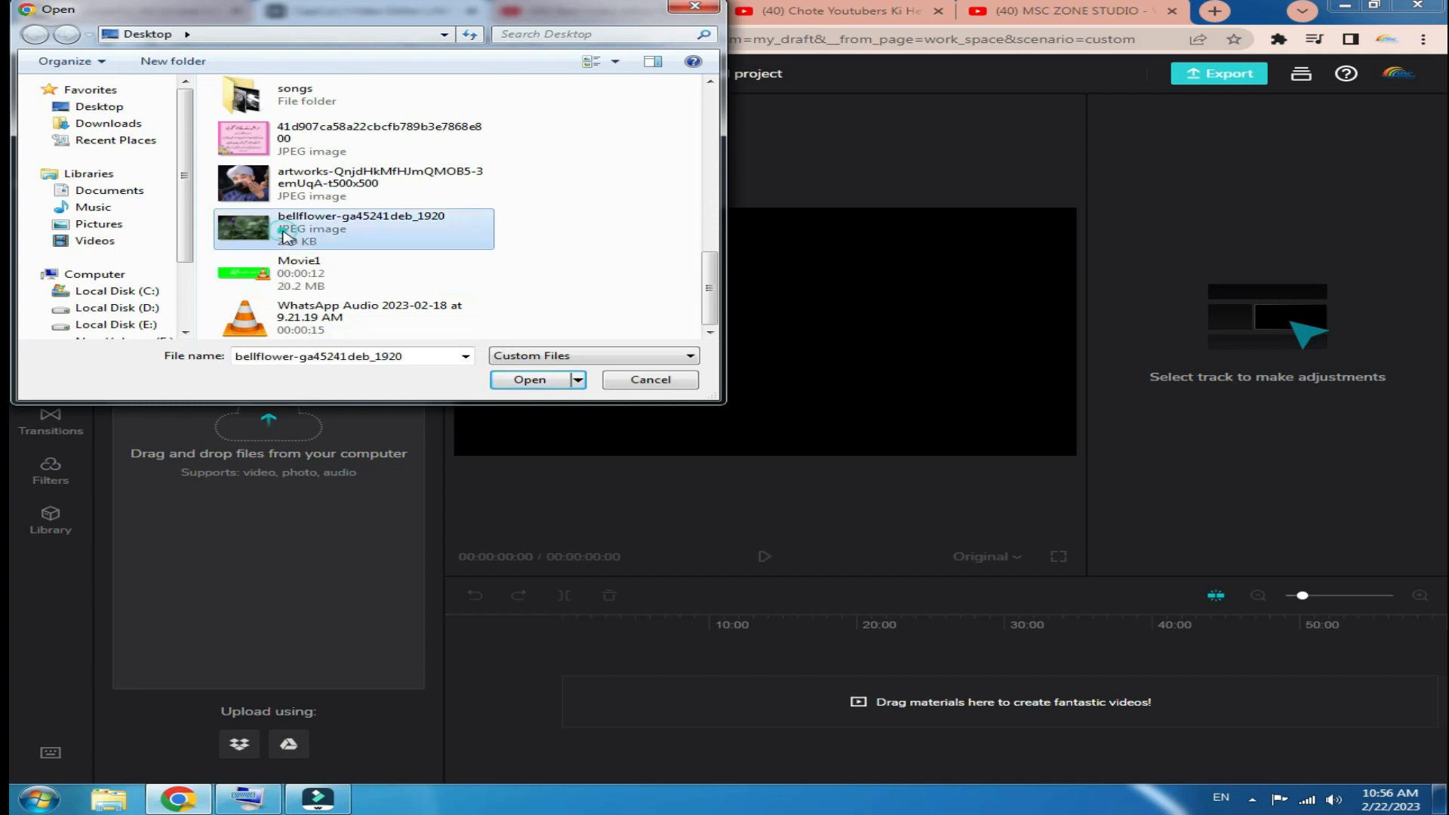
pyautogui.click(532, 380)
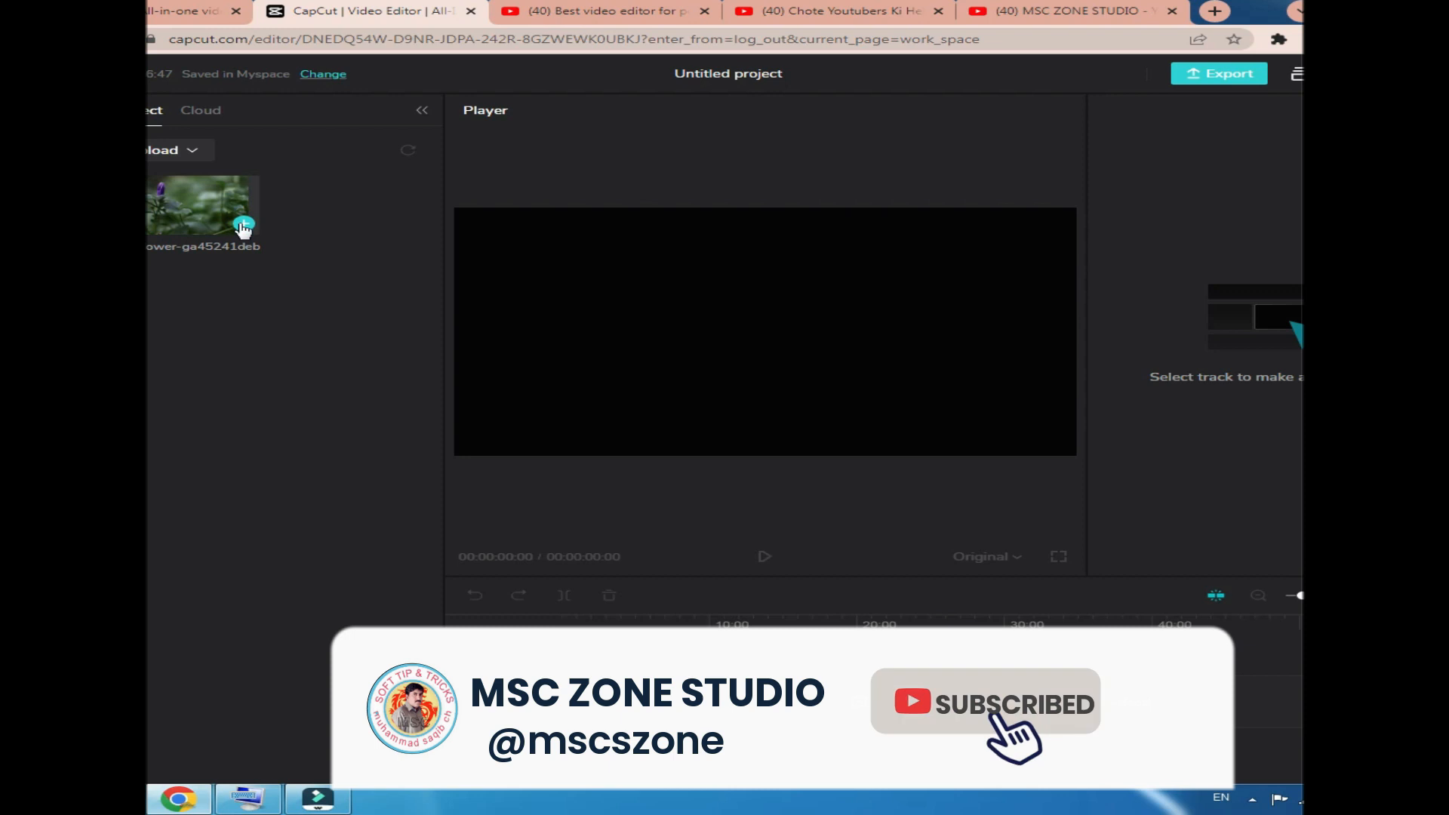
# - Place the uploaded bellflower image at the start of the timeline and play back part of it
pyautogui.click(243, 225)
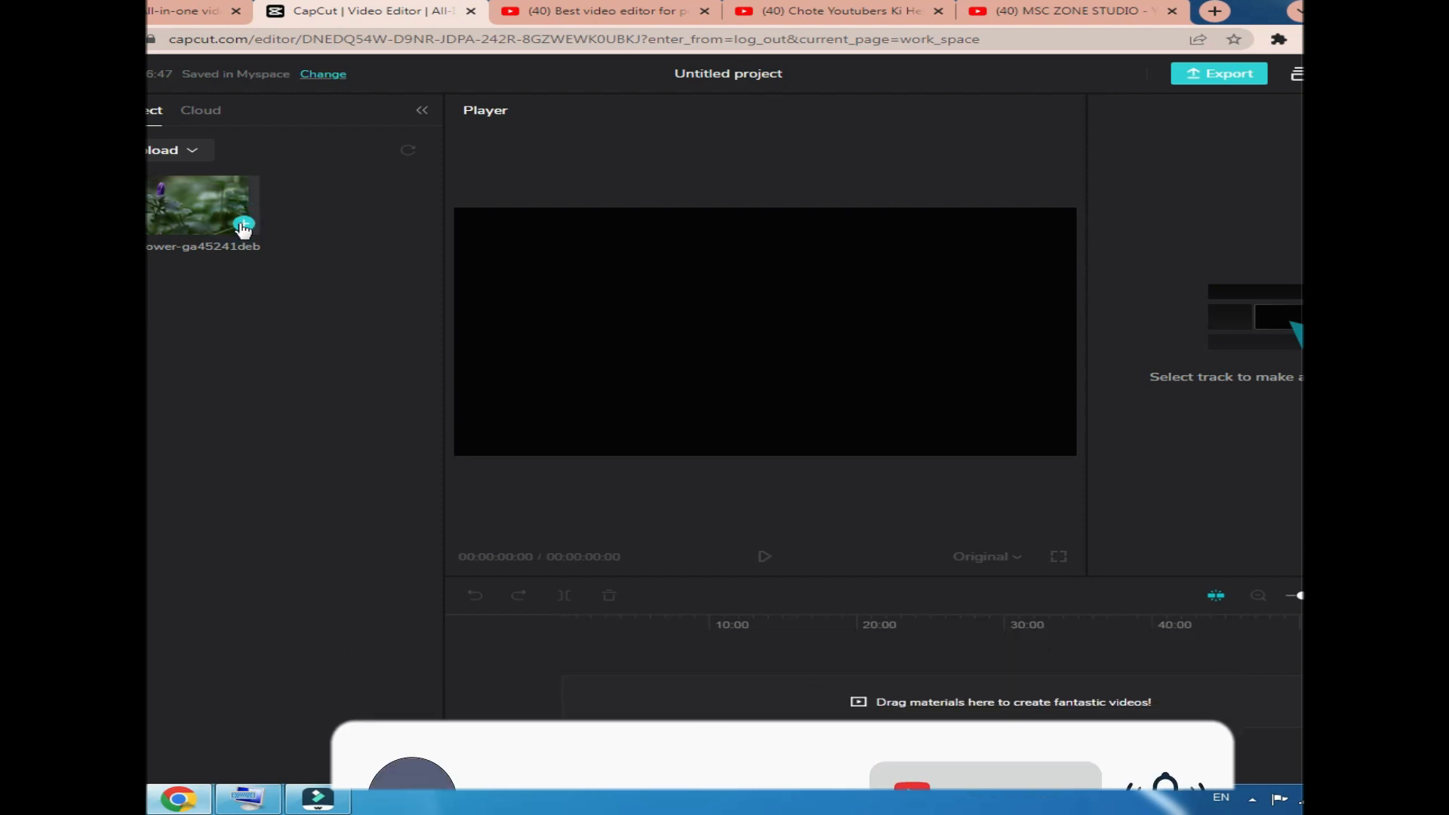
pyautogui.click(198, 229)
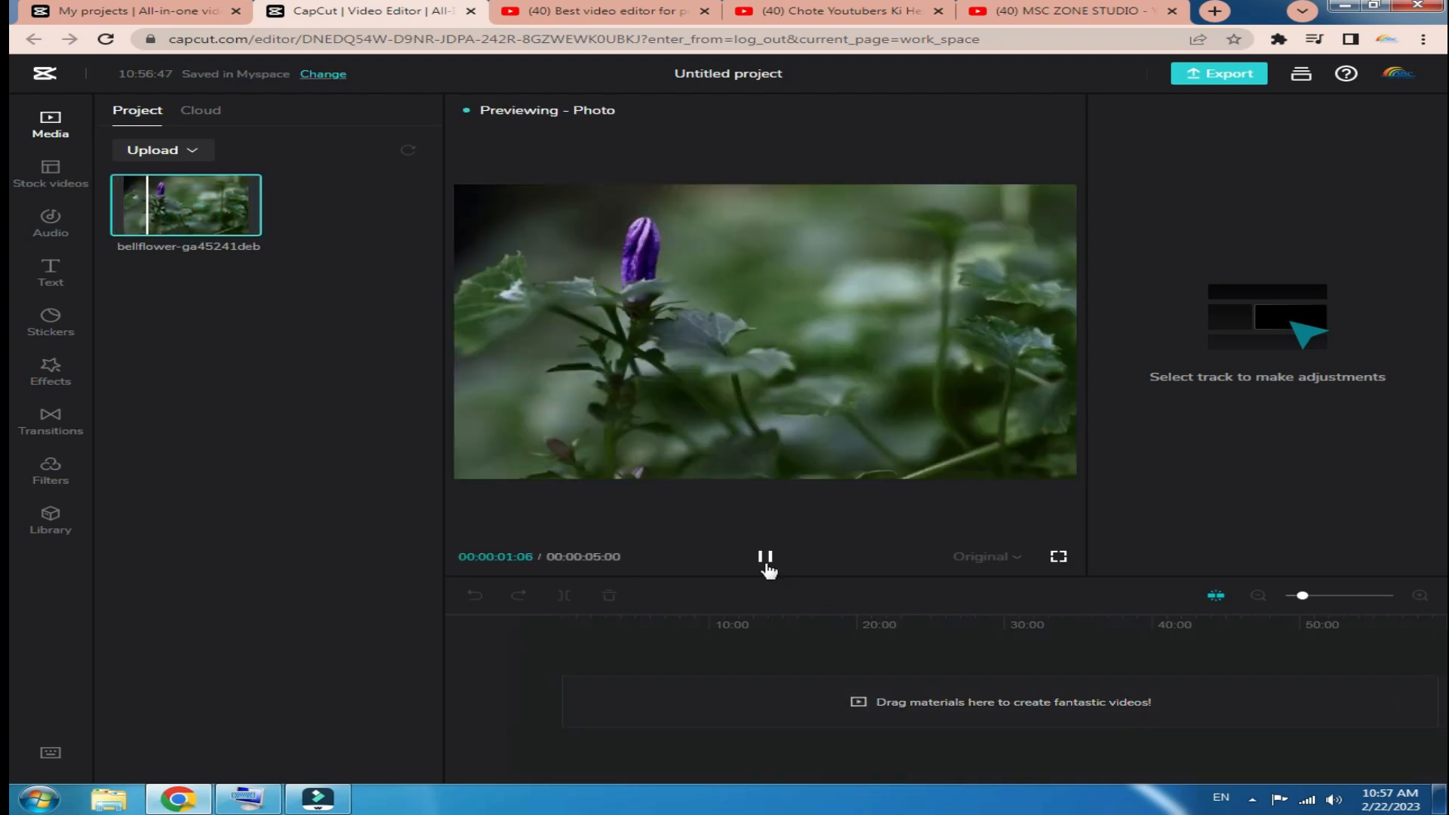
pyautogui.moveTo(244, 236)
pyautogui.click(630, 712)
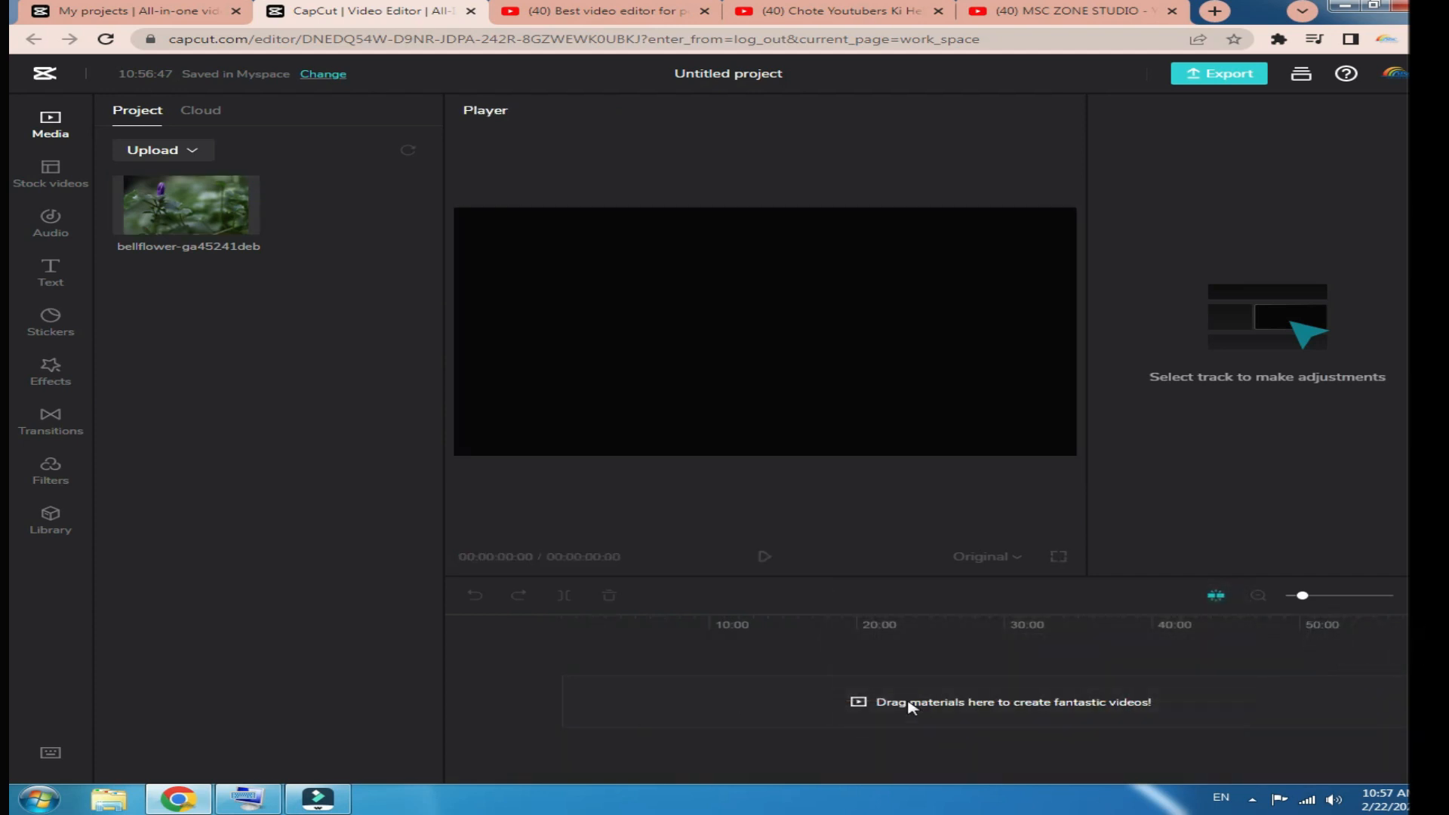
pyautogui.moveTo(204, 211); pyautogui.dragTo(596, 706)
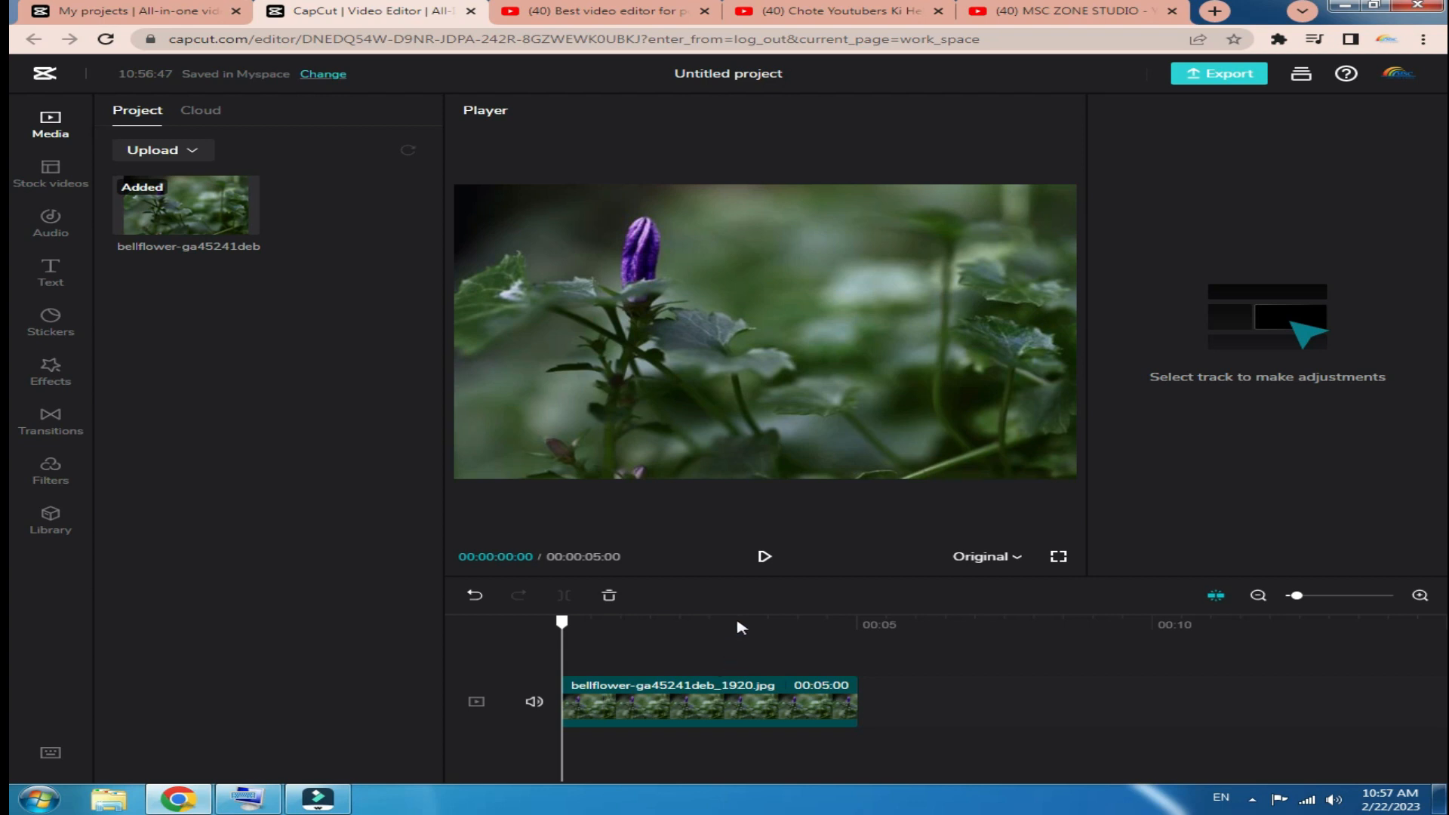
pyautogui.click(764, 560)
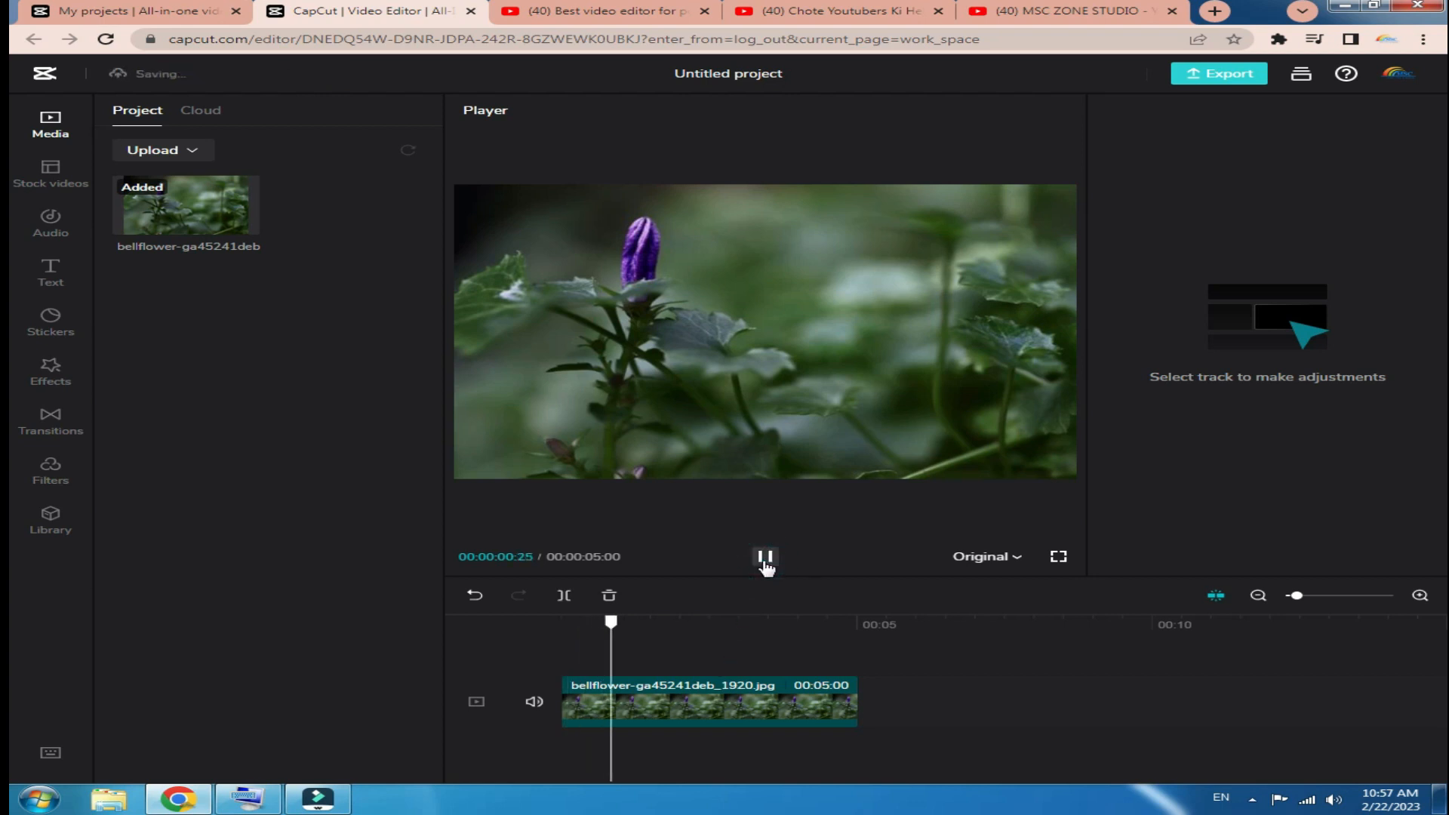
pyautogui.click(764, 558)
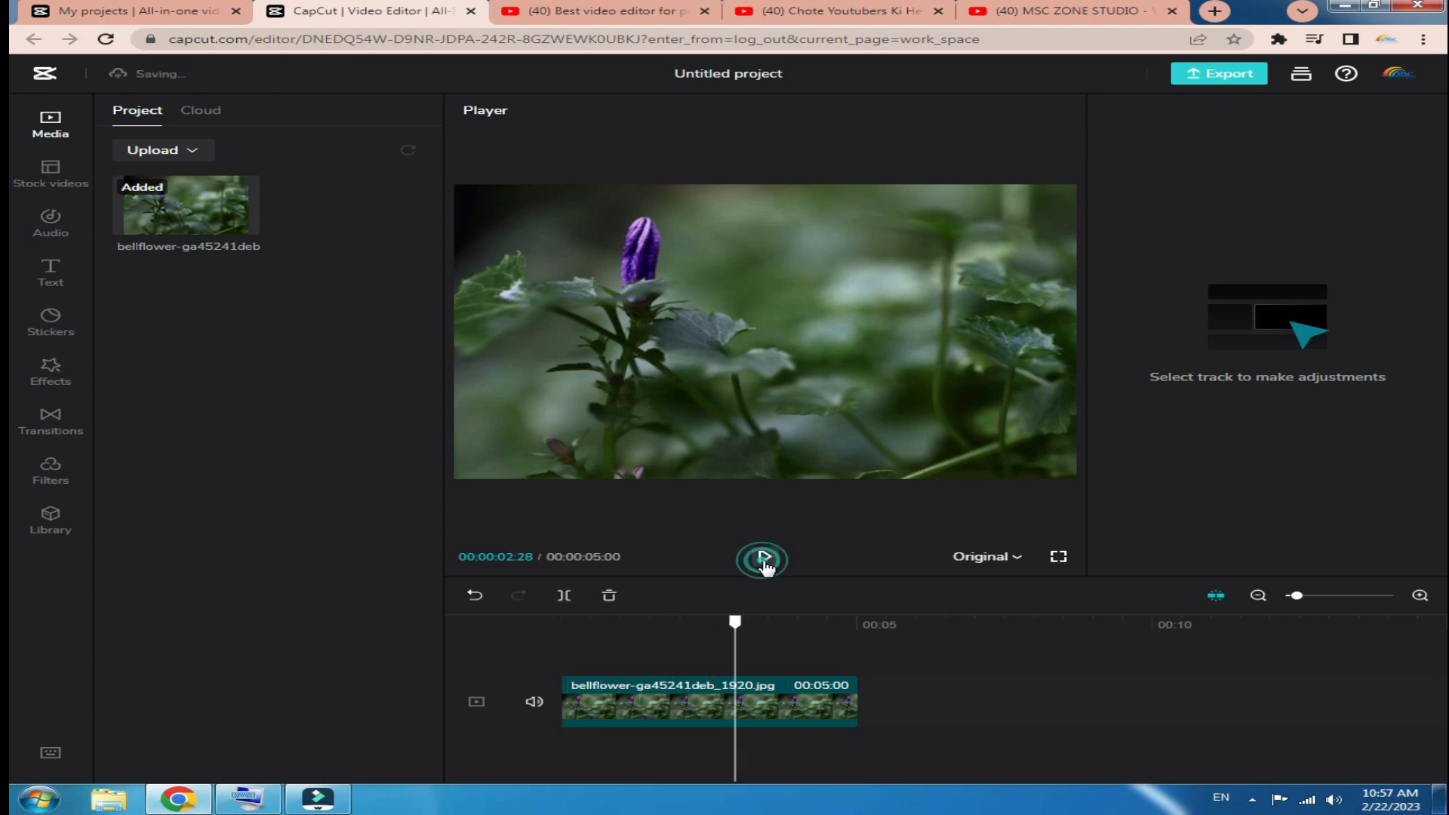
# - Browse the stock video library across all categories, including the Animation category
pyautogui.click(52, 179)
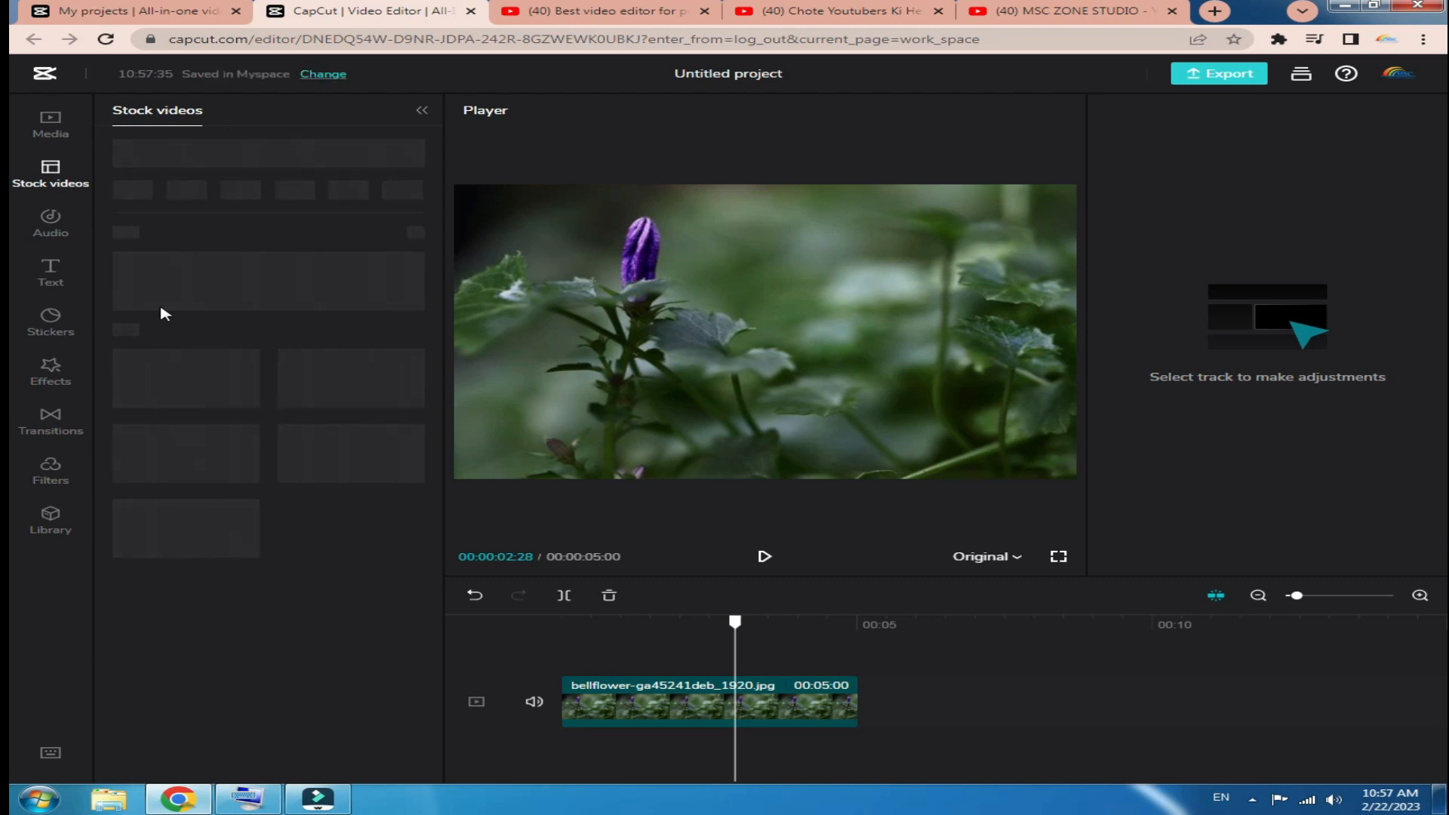
pyautogui.moveTo(408, 388)
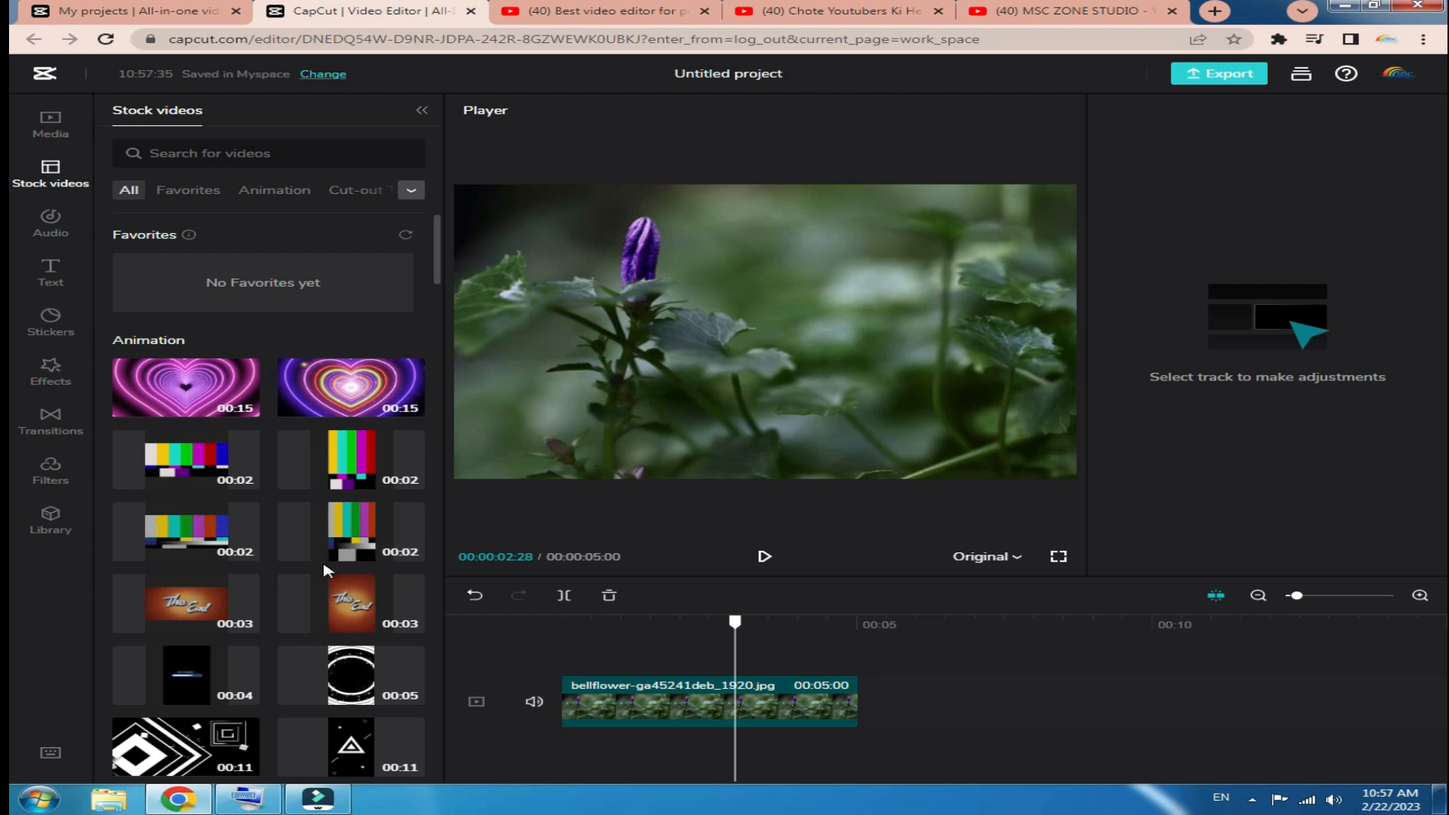
pyautogui.scroll(-5, 326, 567)
pyautogui.scroll(-1, 326, 570)
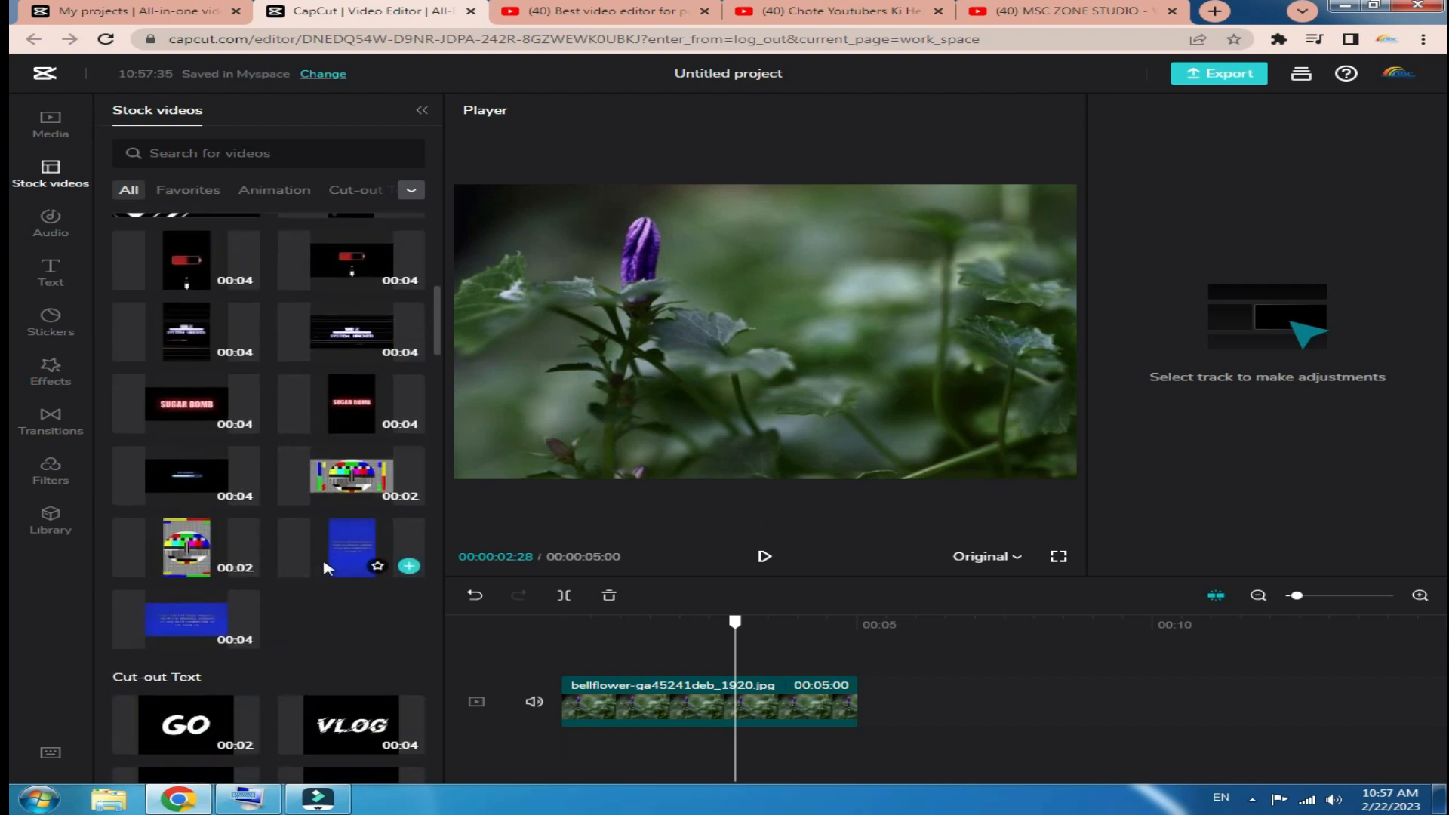
pyautogui.moveTo(191, 422)
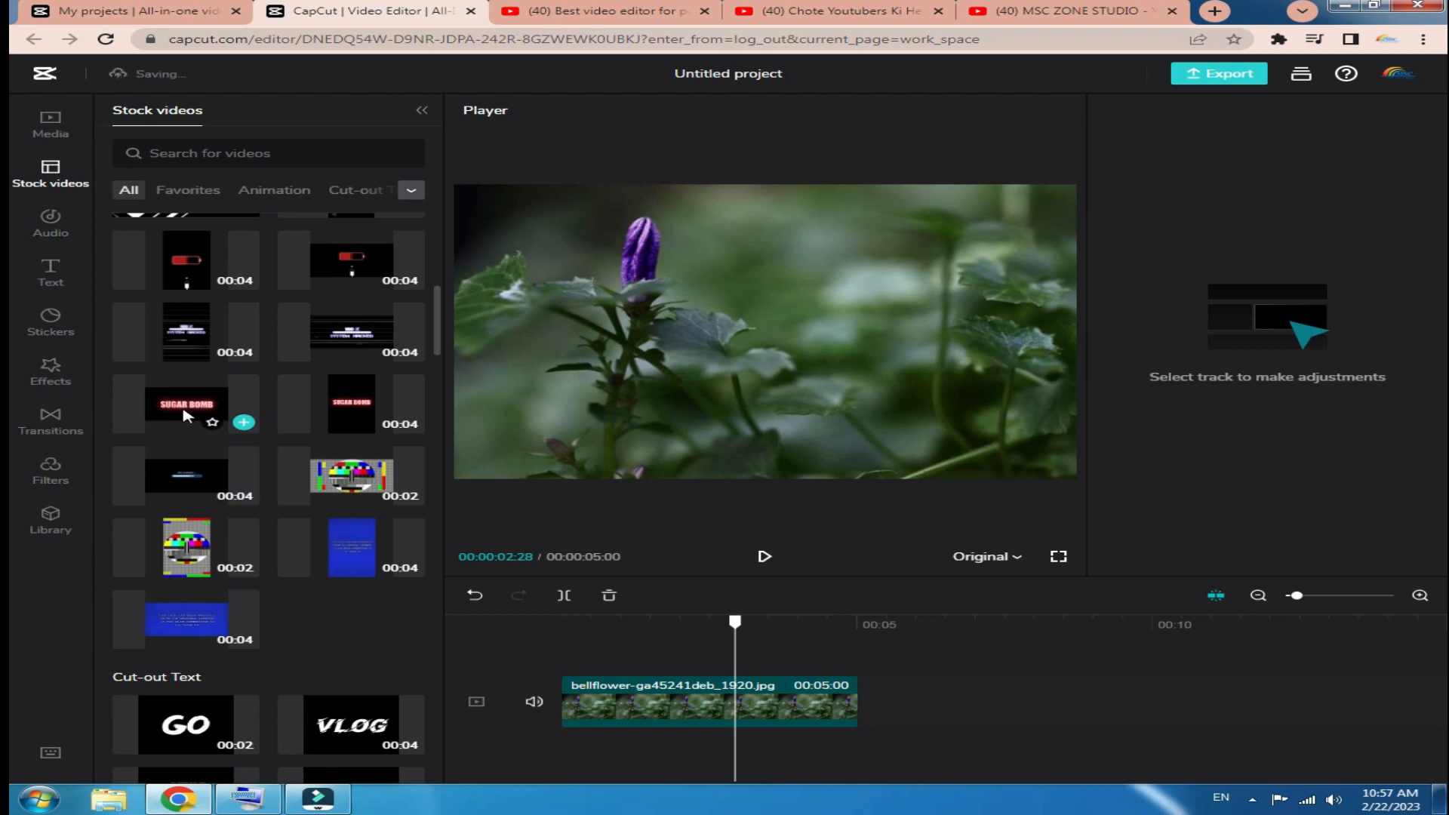
pyautogui.scroll(-5, 217, 481)
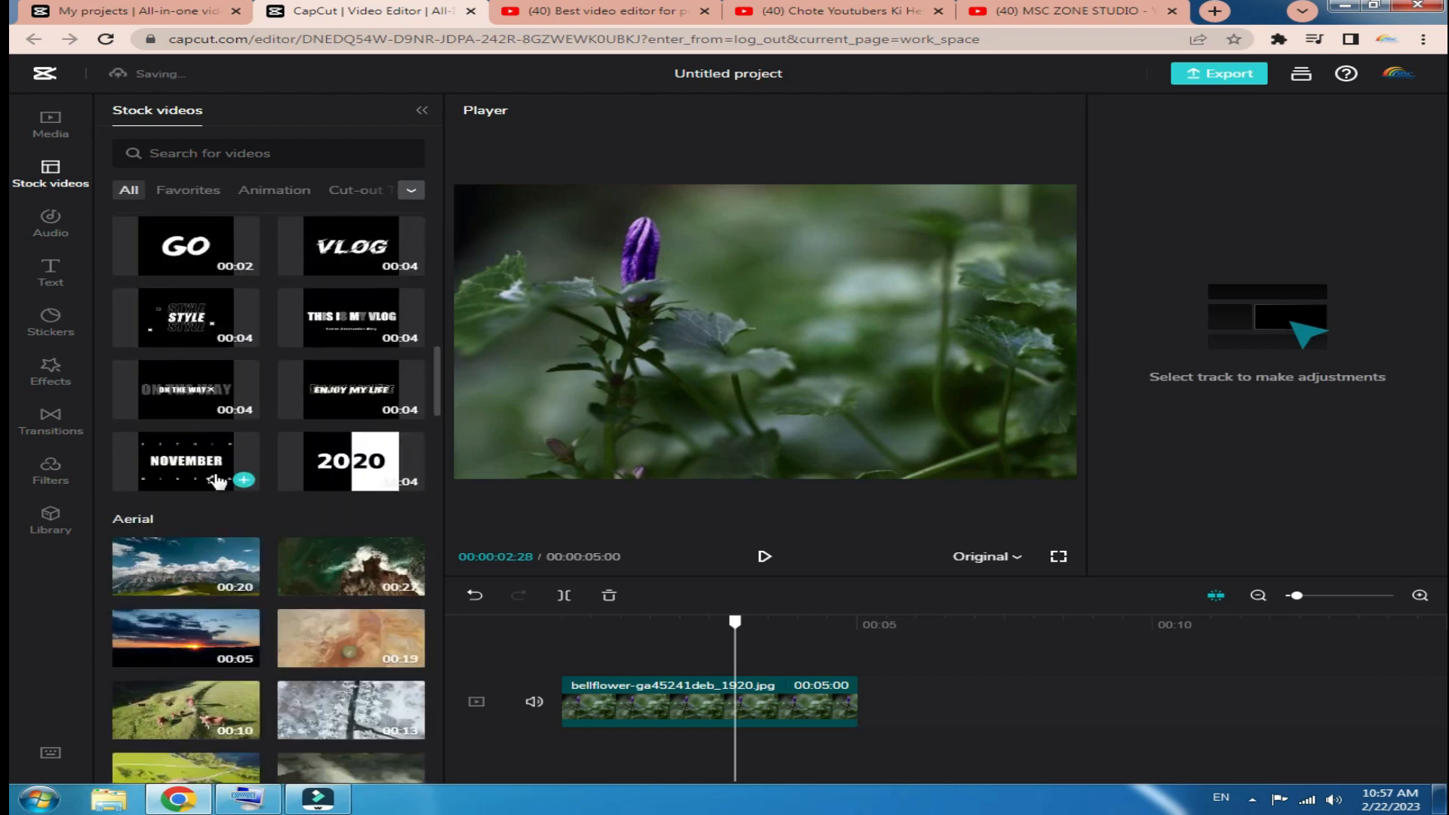
pyautogui.scroll(-15, 217, 482)
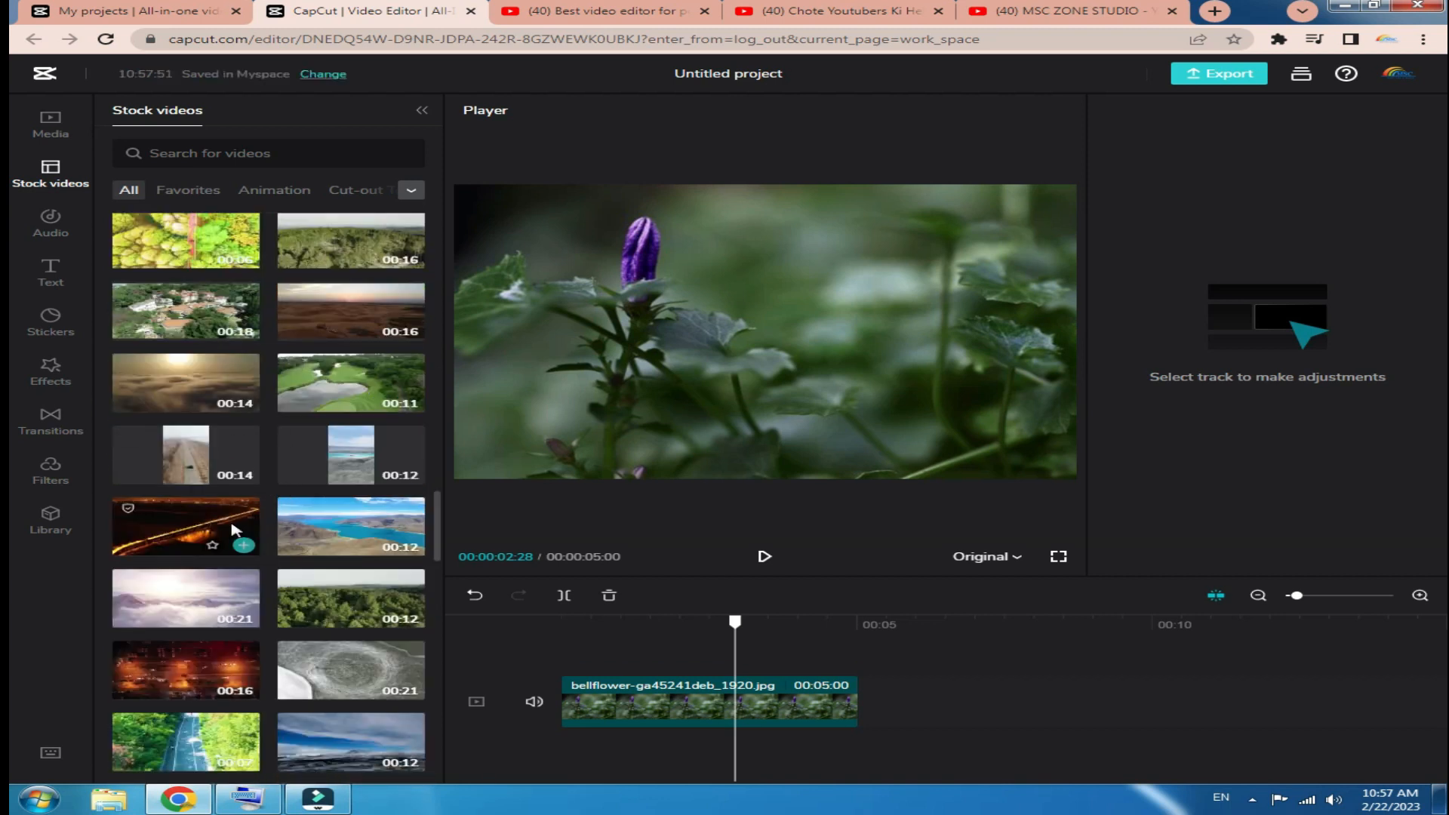
pyautogui.scroll(15, 186, 462)
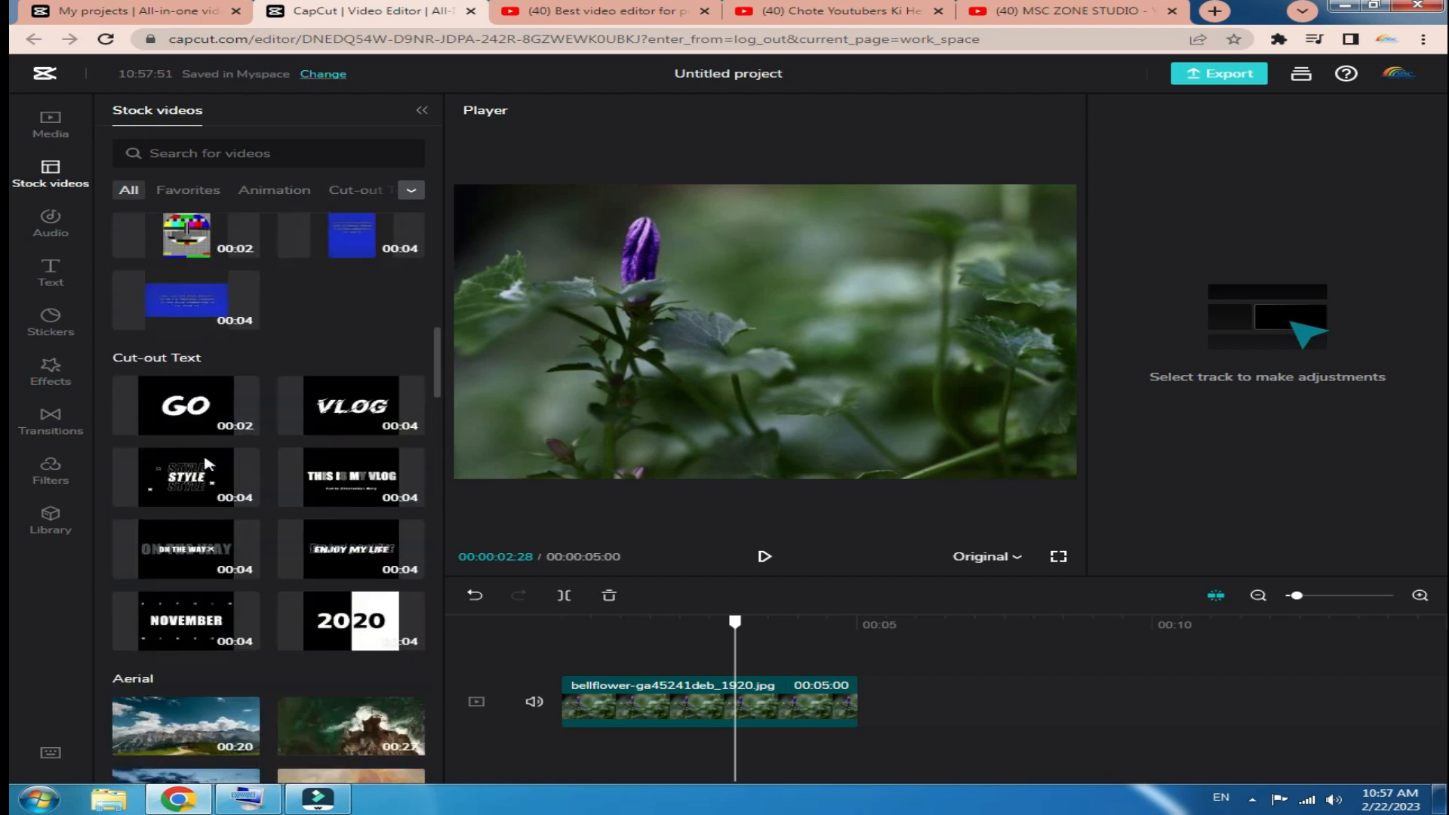
pyautogui.scroll(10, 208, 463)
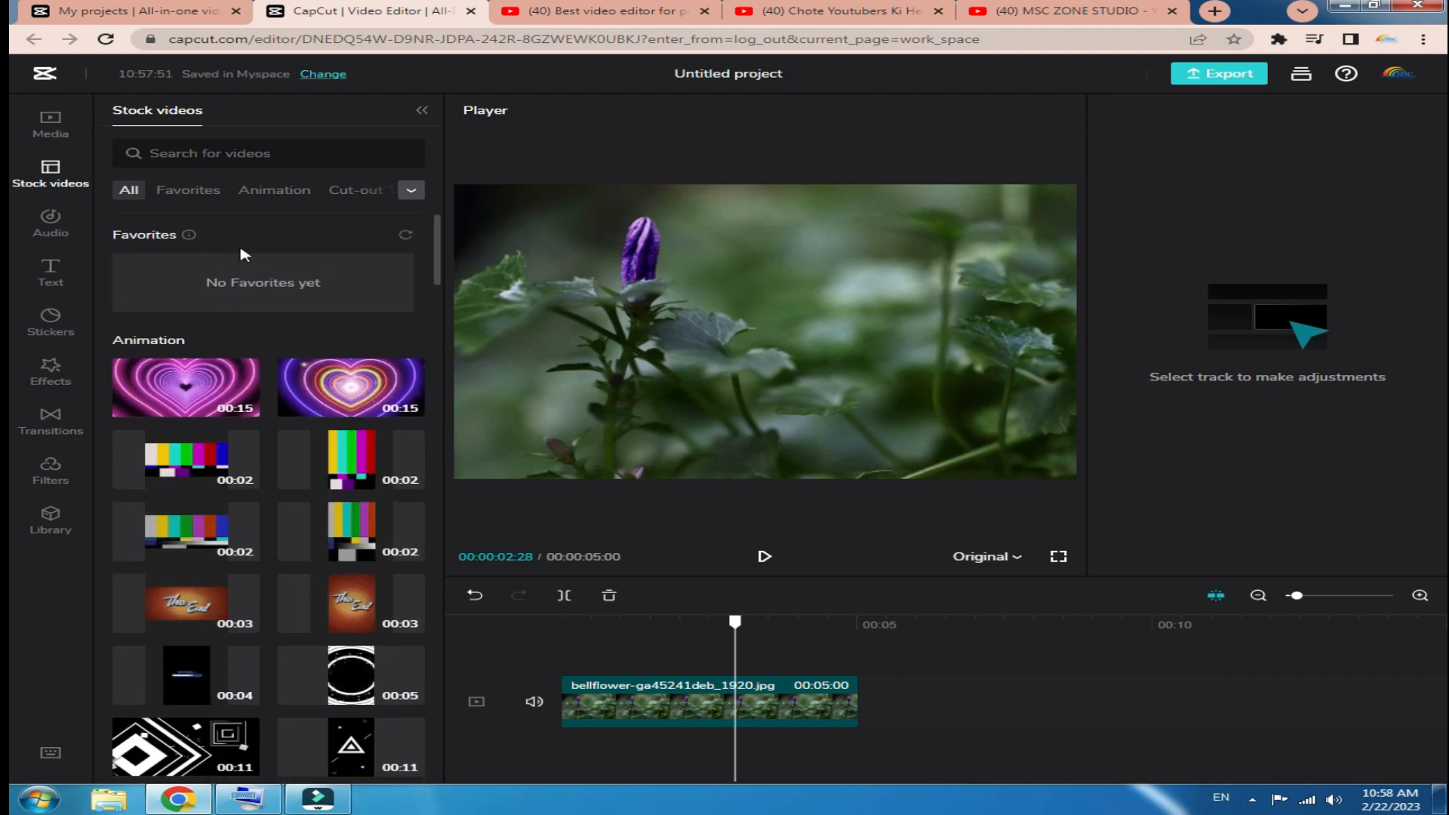
pyautogui.click(276, 191)
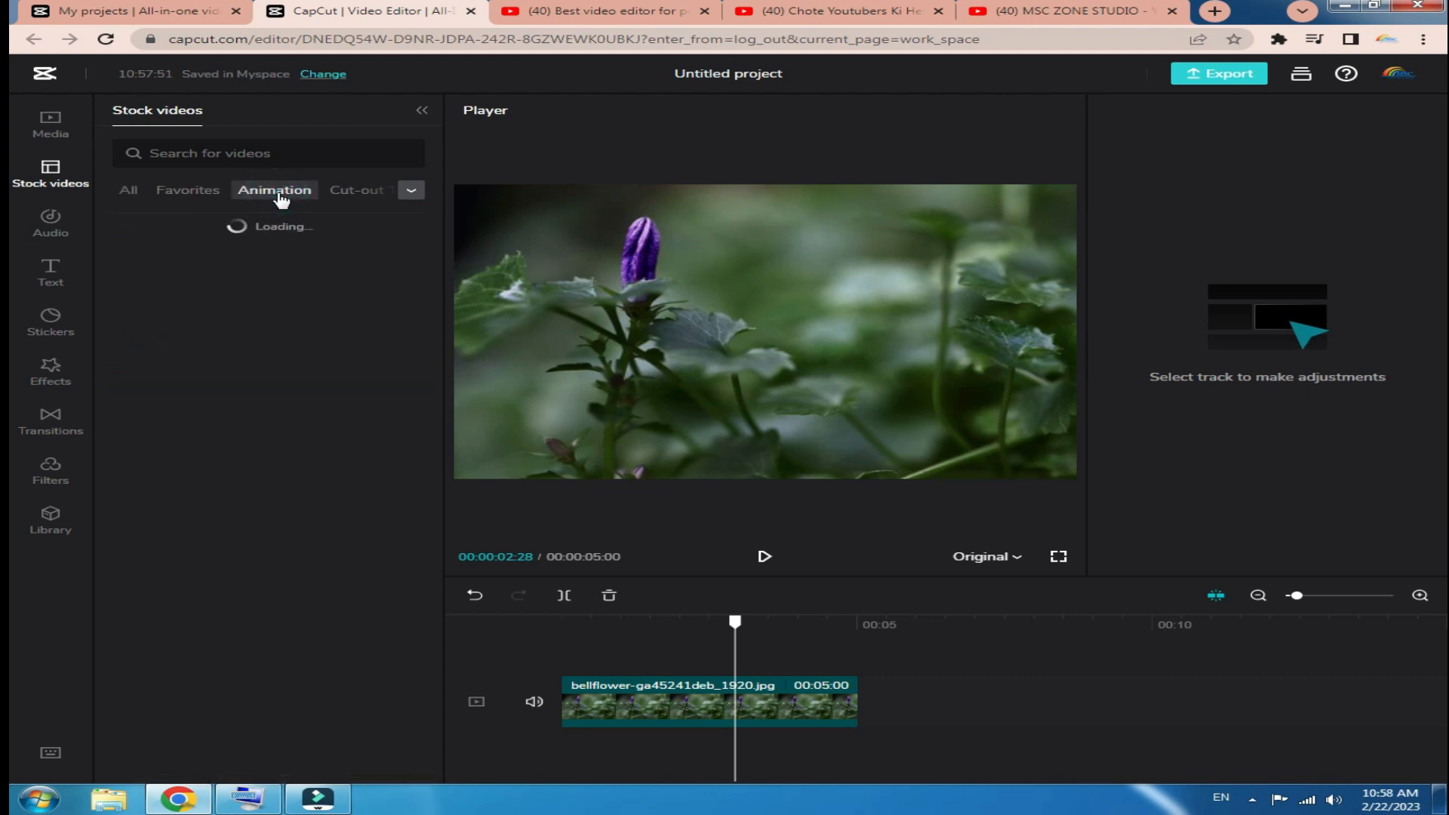
pyautogui.moveTo(336, 347)
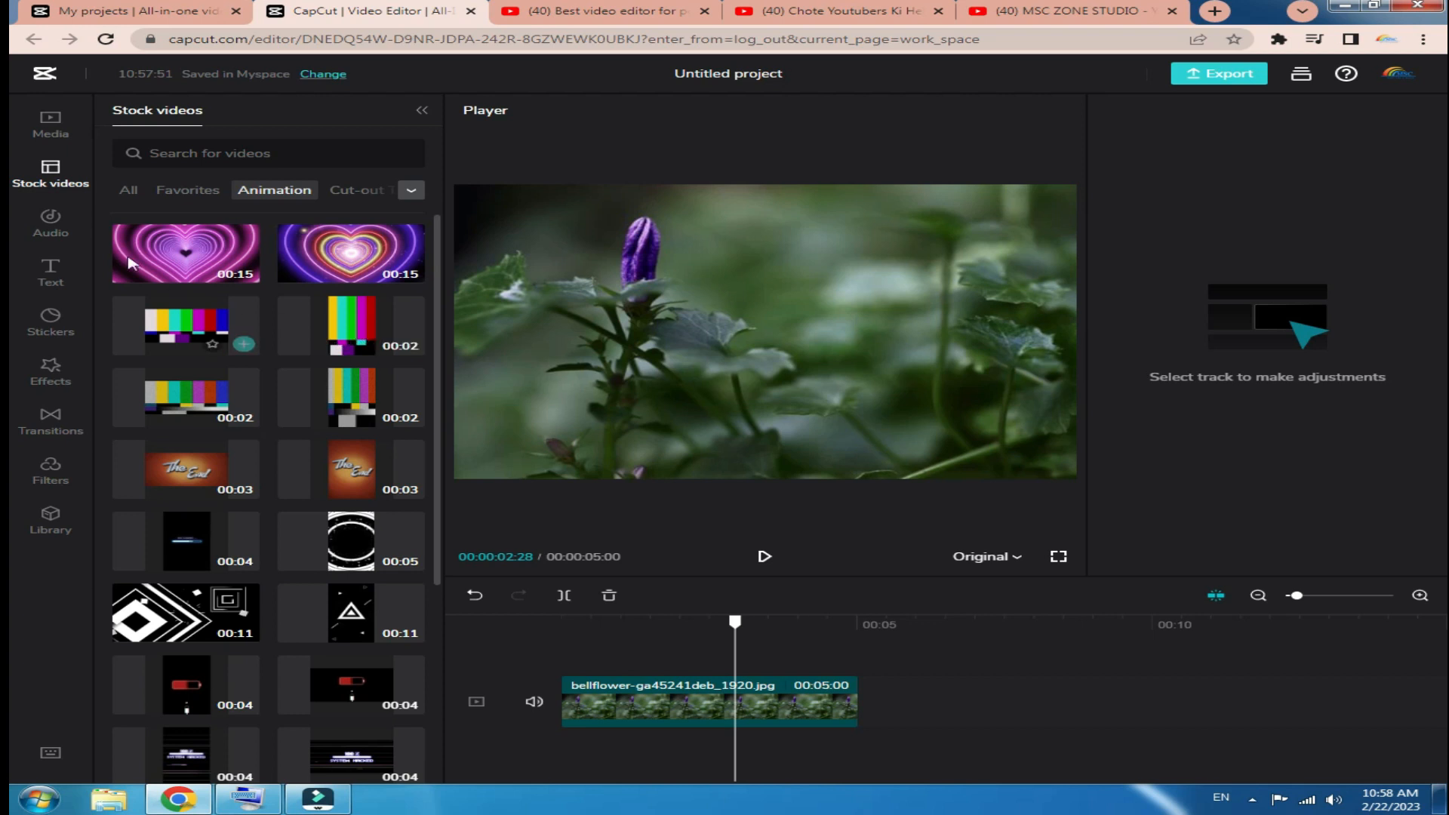
# - Preview the recommended song Aesthetic and add it to the timeline as an audio track
pyautogui.click(53, 228)
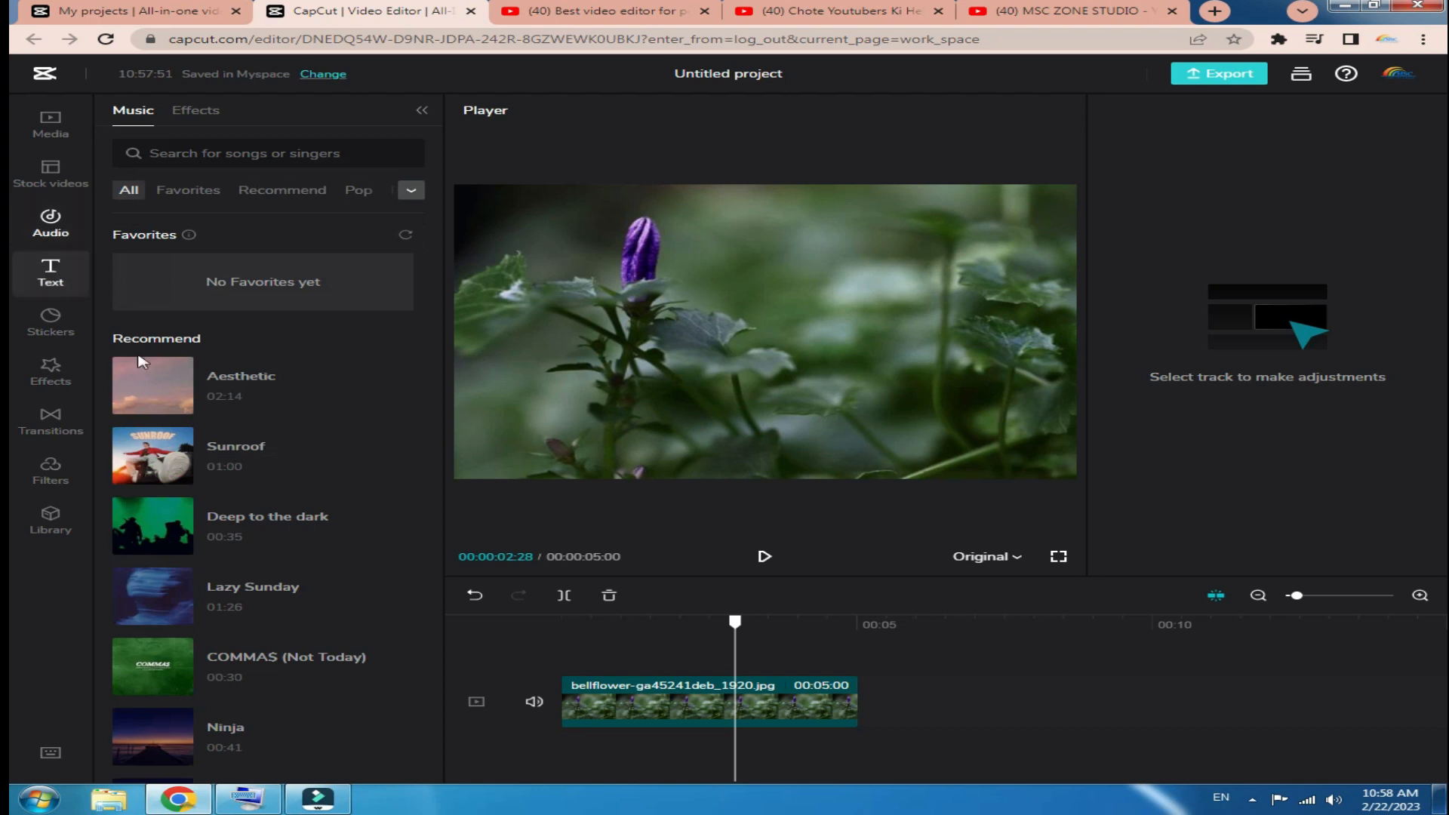
pyautogui.moveTo(237, 398)
pyautogui.click(149, 389)
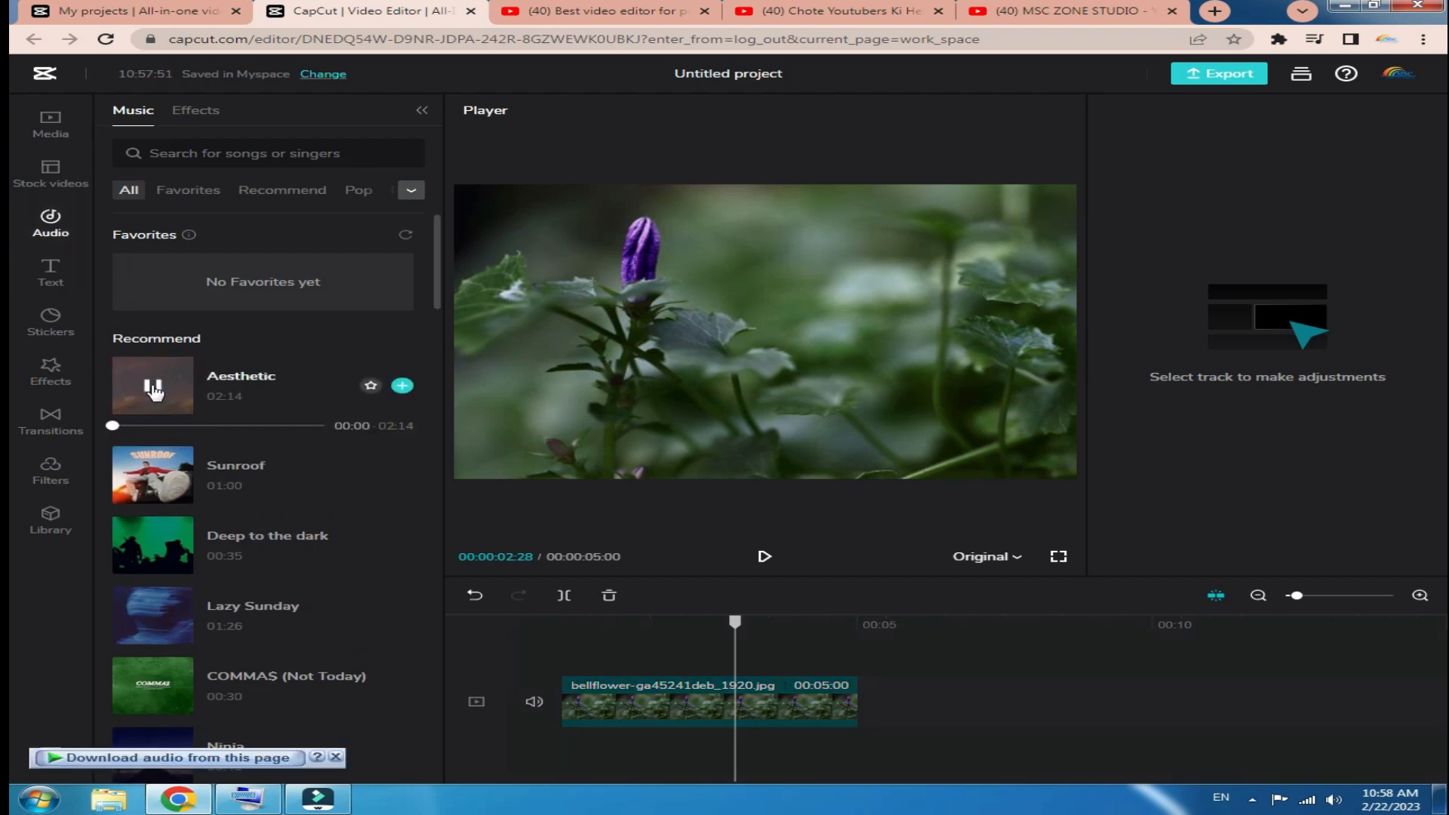
pyautogui.click(153, 390)
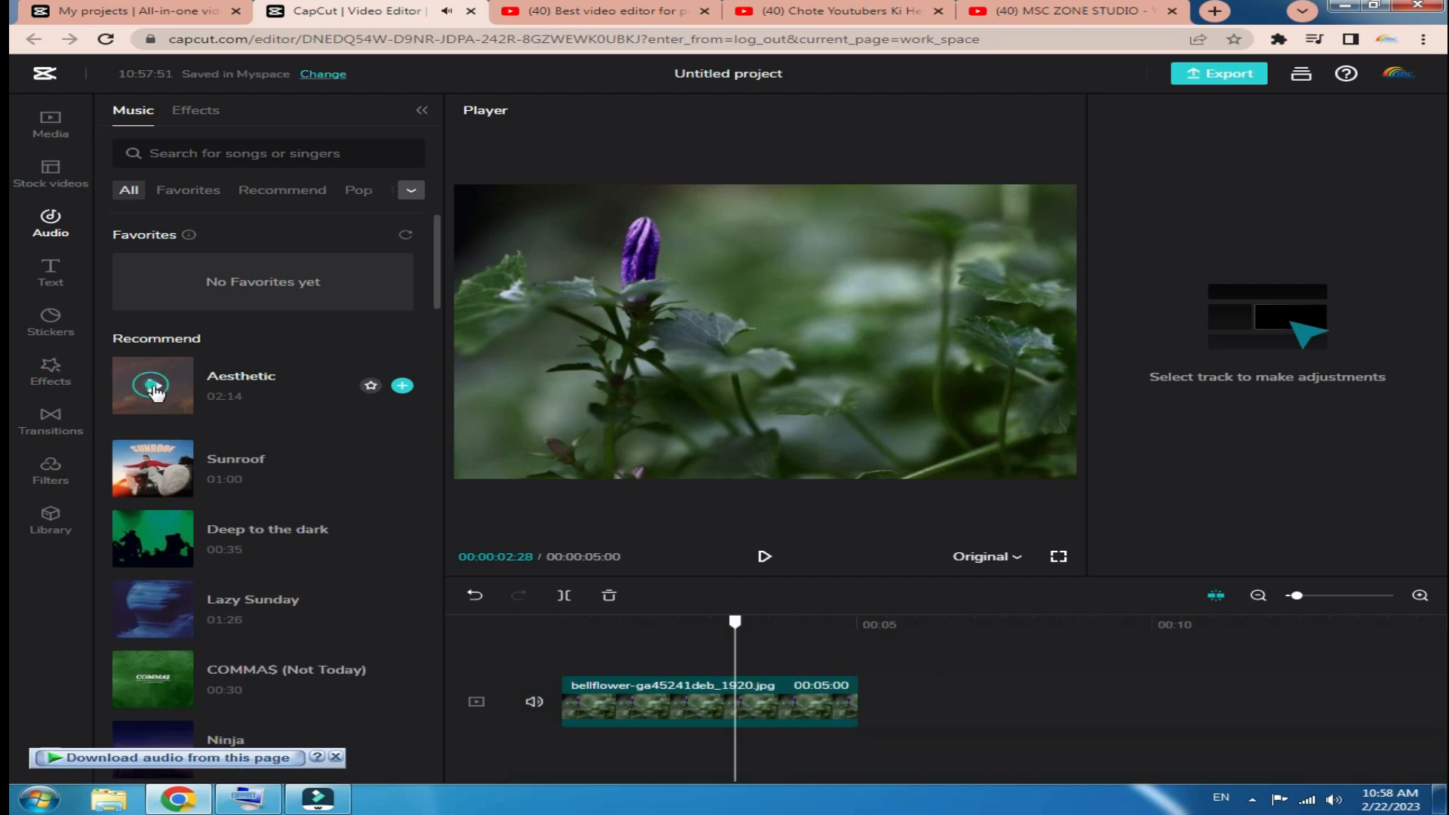
pyautogui.click(403, 387)
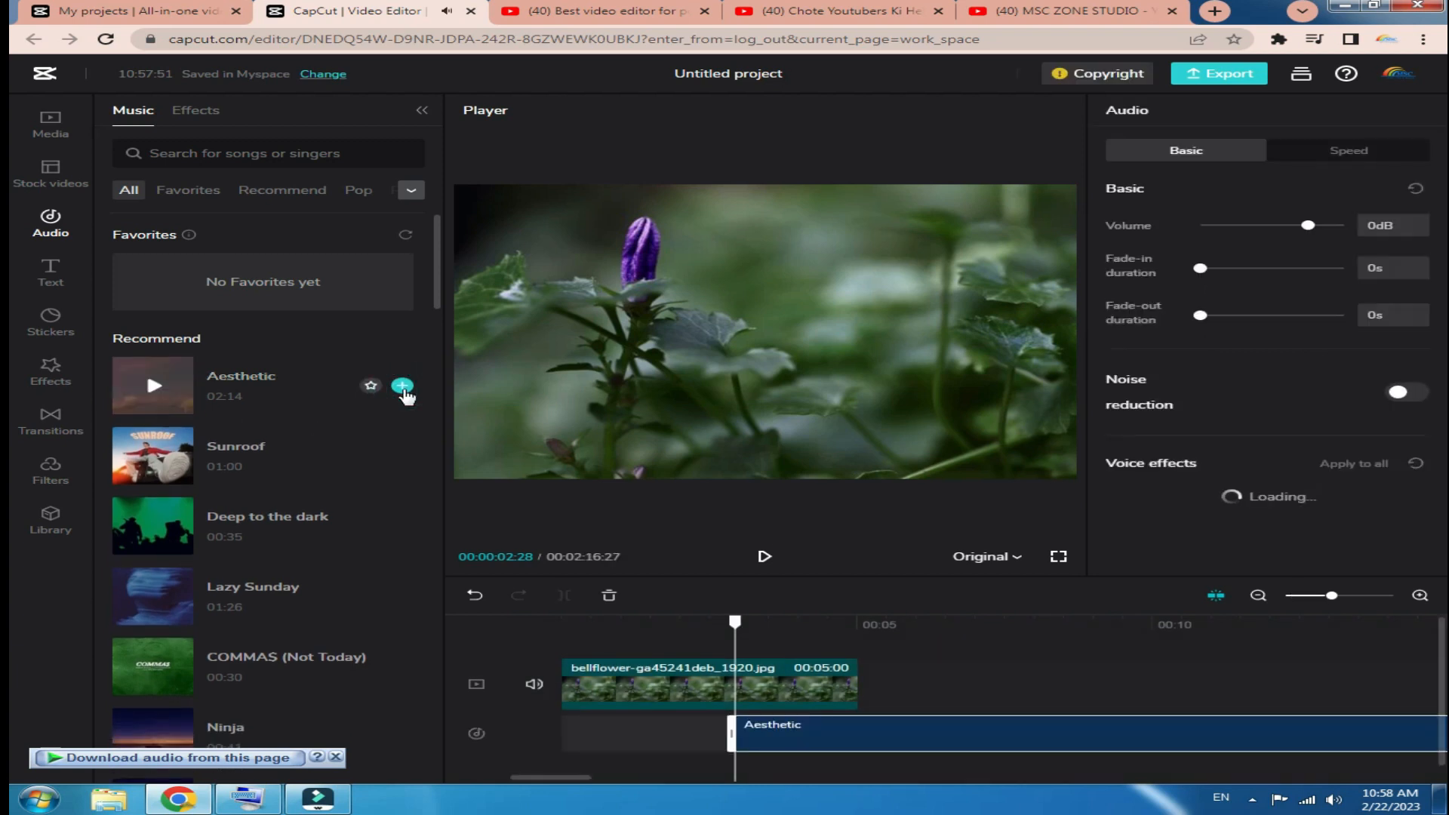
# - Move the Aesthetic track to the start of the timeline and extend the bellflower image clip to 00:14:29
pyautogui.moveTo(835, 743); pyautogui.dragTo(669, 743)
pyautogui.click(759, 683)
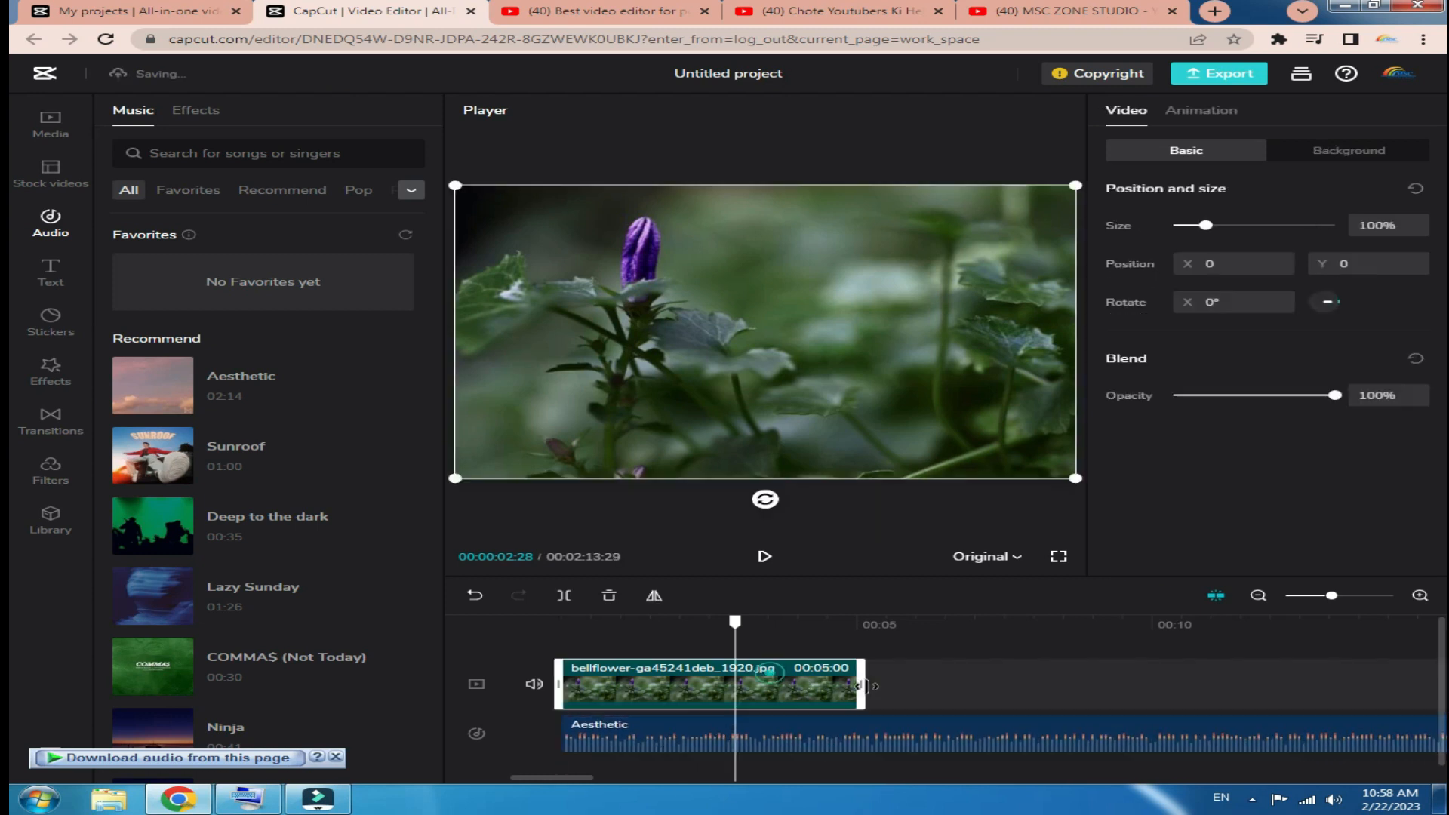
pyautogui.moveTo(1094, 693); pyautogui.dragTo(1441, 694)
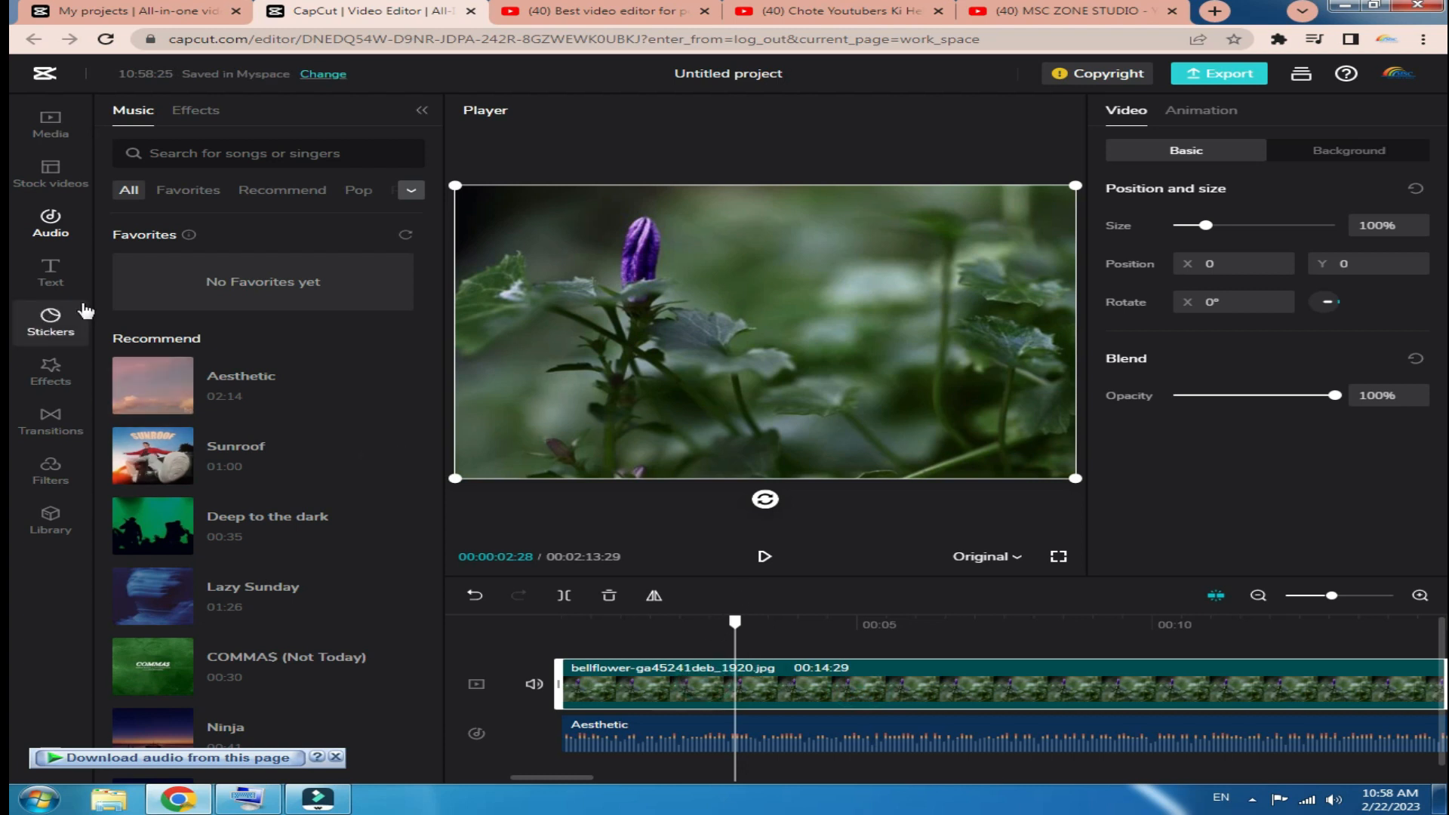
# - Add the laughing-with-tears emoji sticker above the bellflower clip, scaled to about 32% and positioned at about X -616, Y -397
pyautogui.click(50, 321)
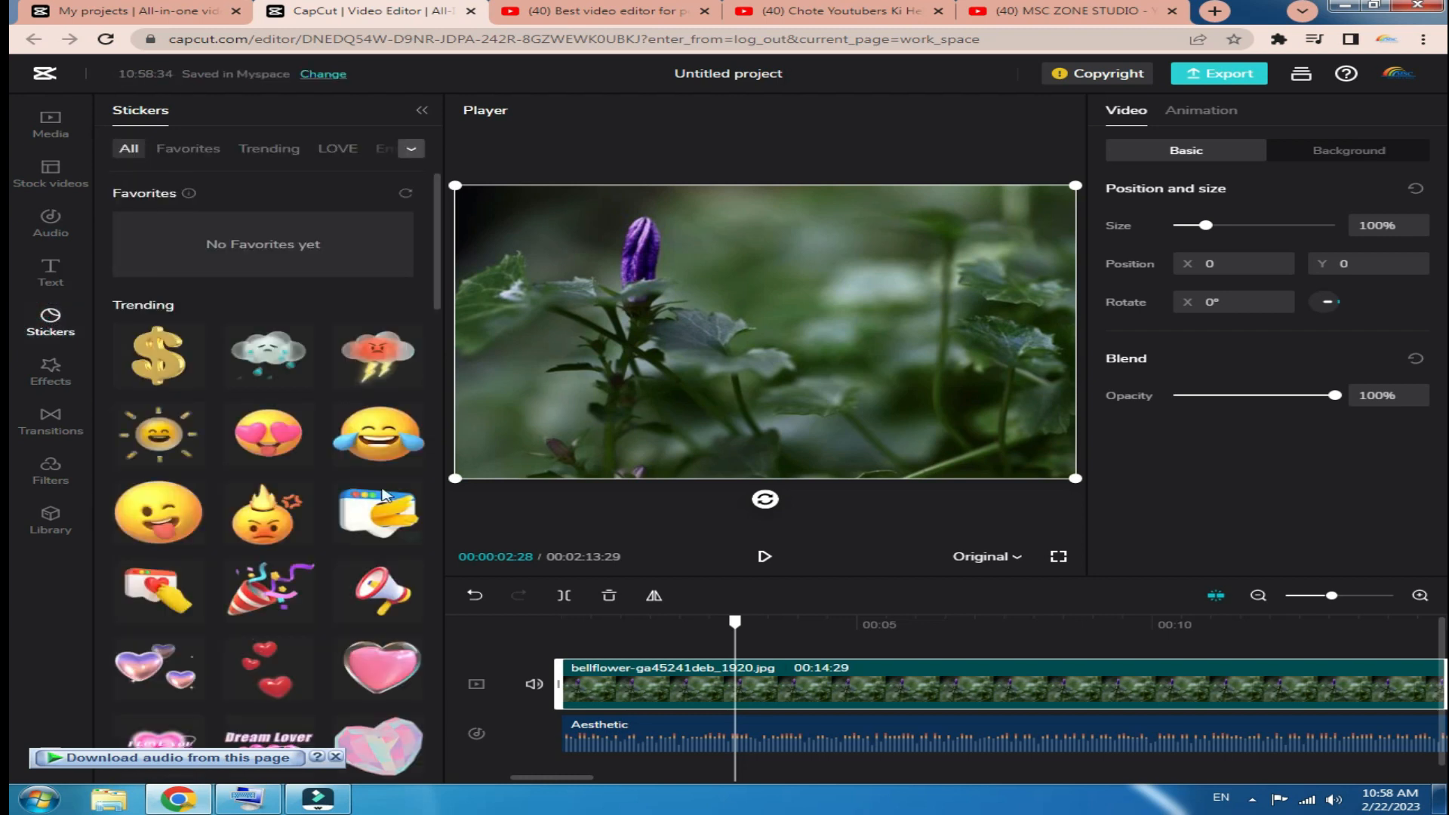
pyautogui.click(381, 442)
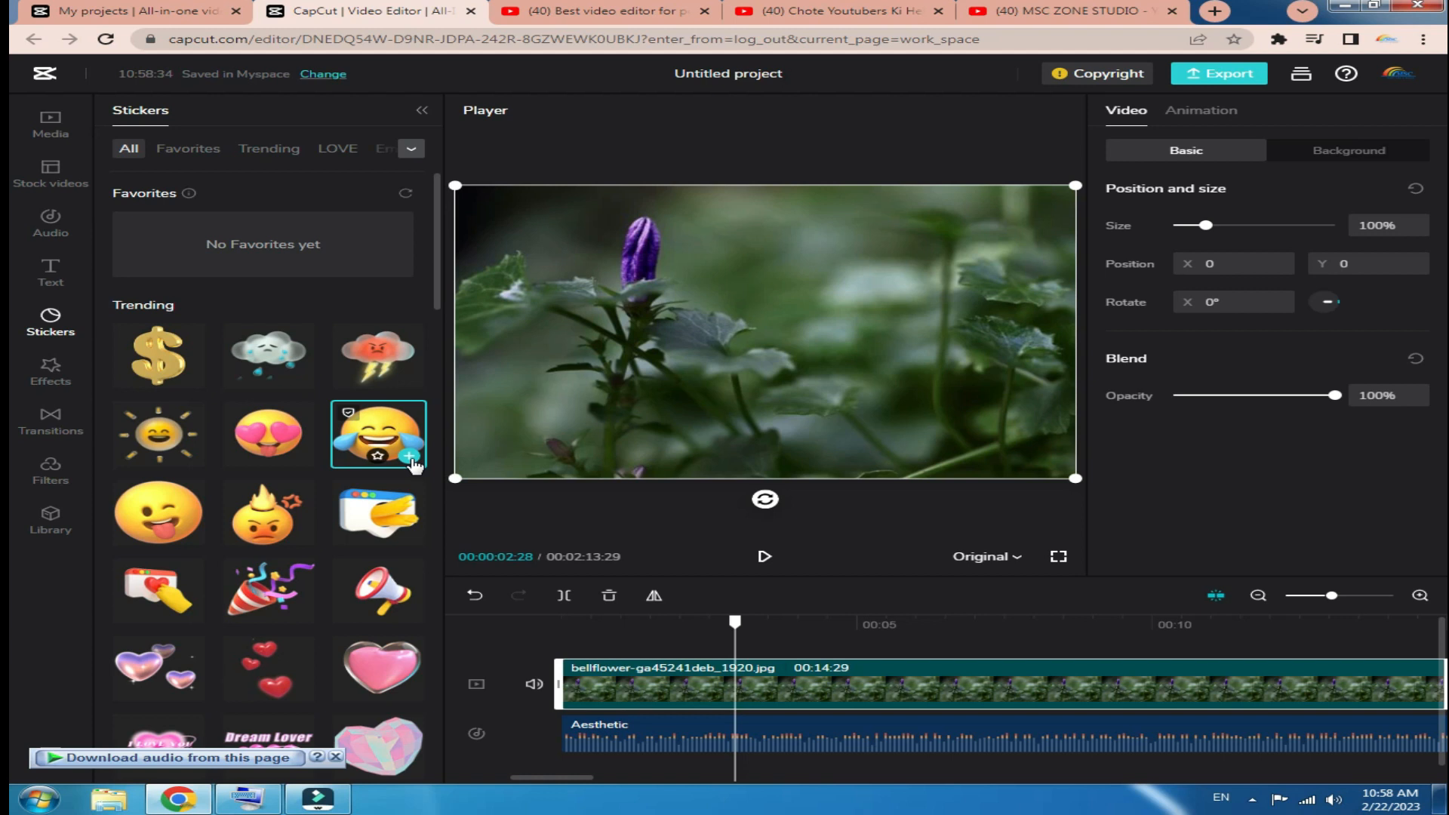
pyautogui.click(376, 432)
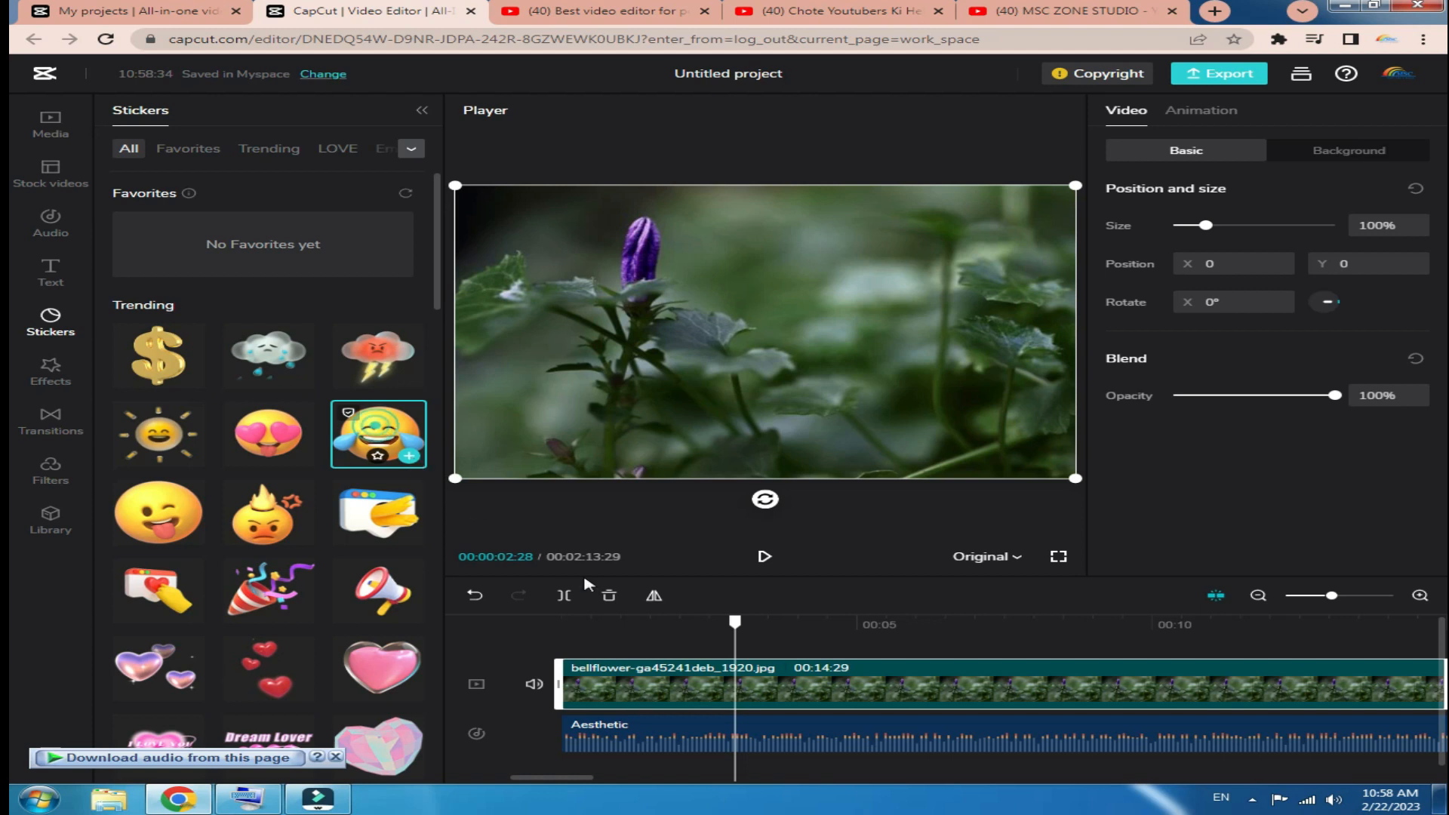
pyautogui.click(703, 642)
pyautogui.moveTo(379, 449); pyautogui.dragTo(641, 640)
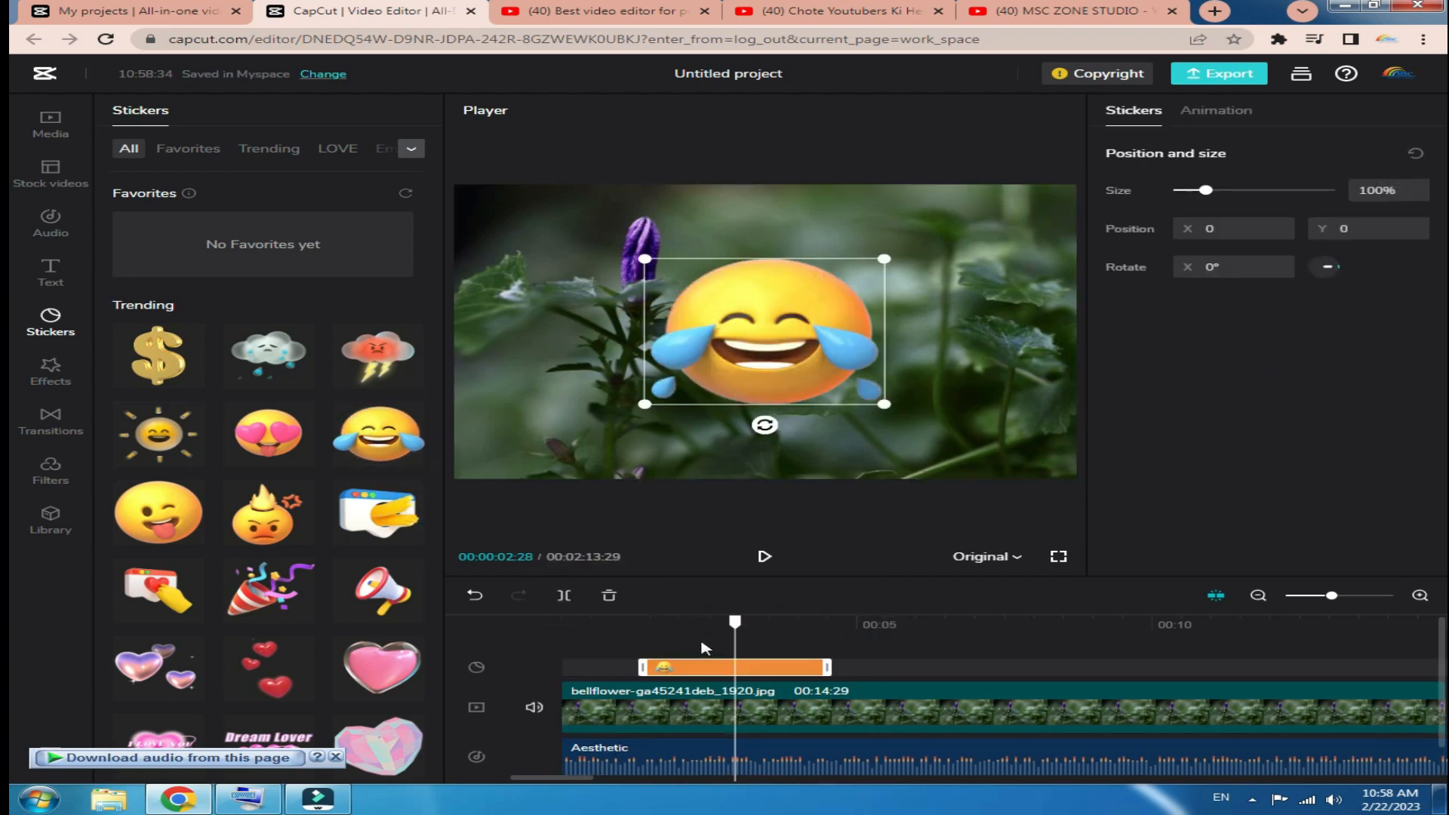
pyautogui.moveTo(638, 257); pyautogui.dragTo(524, 455)
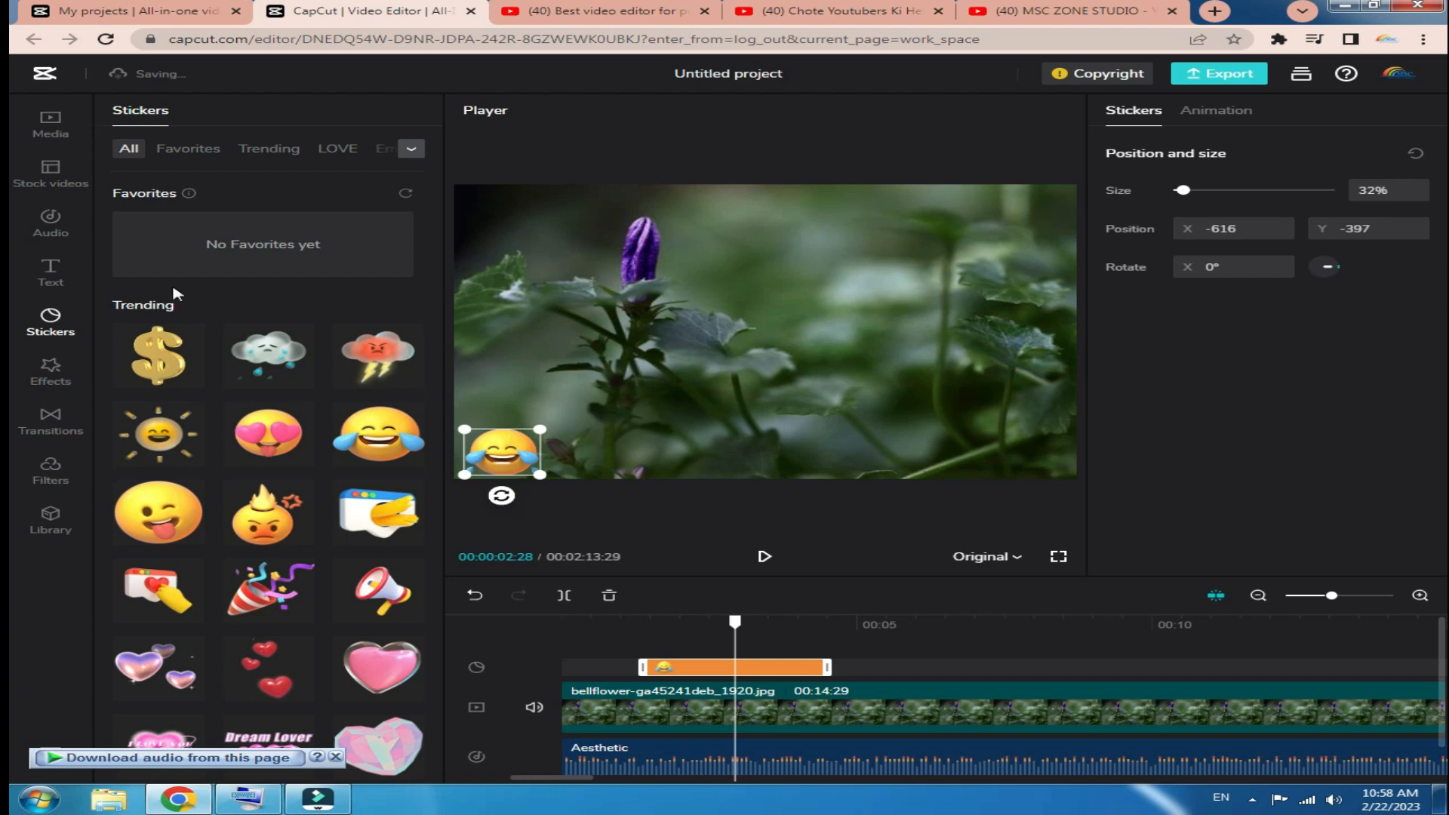
# - Preview the trending video effects Shockwave and Black Flash on the project
pyautogui.click(51, 372)
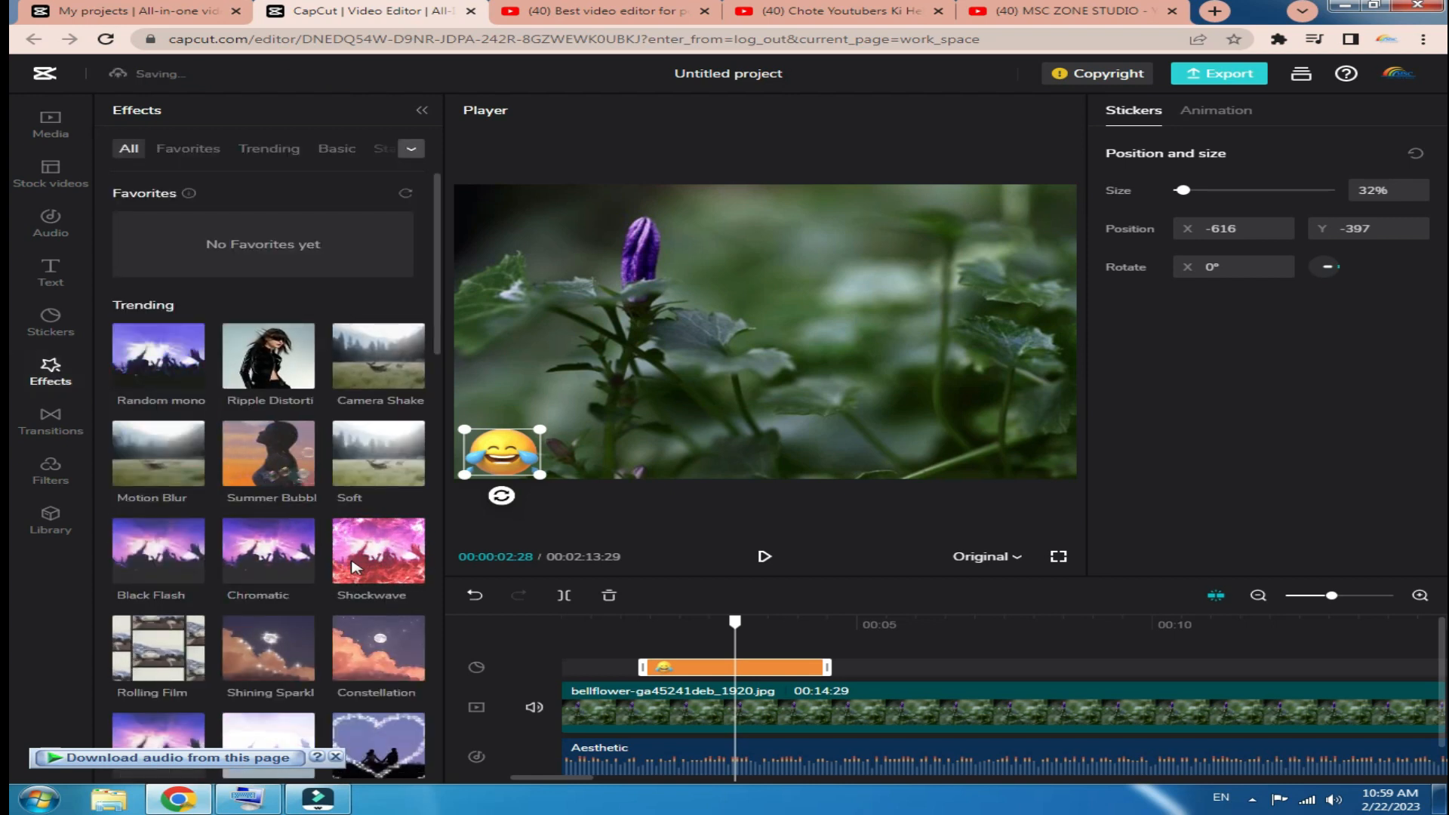
pyautogui.click(391, 537)
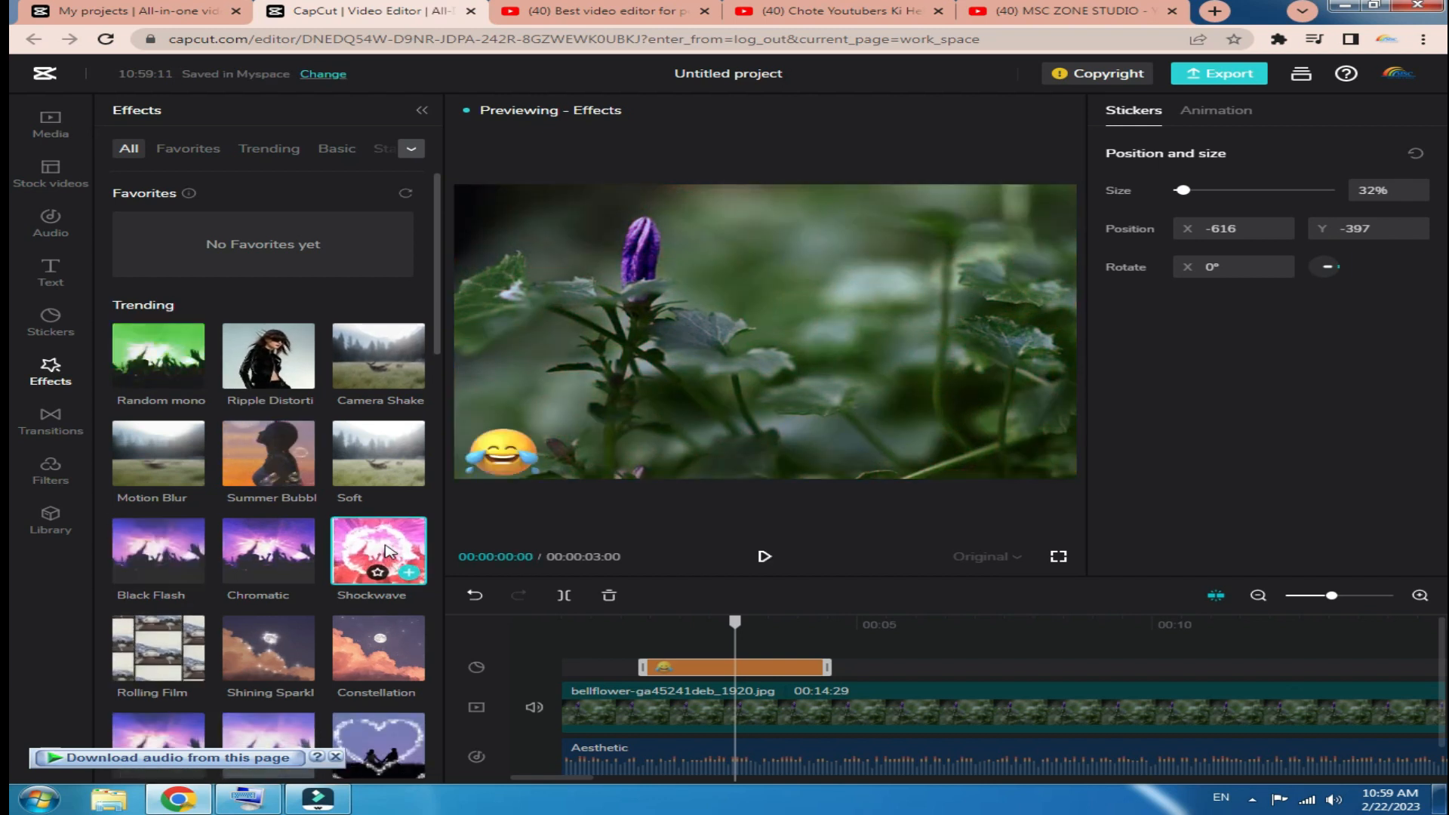
pyautogui.click(179, 556)
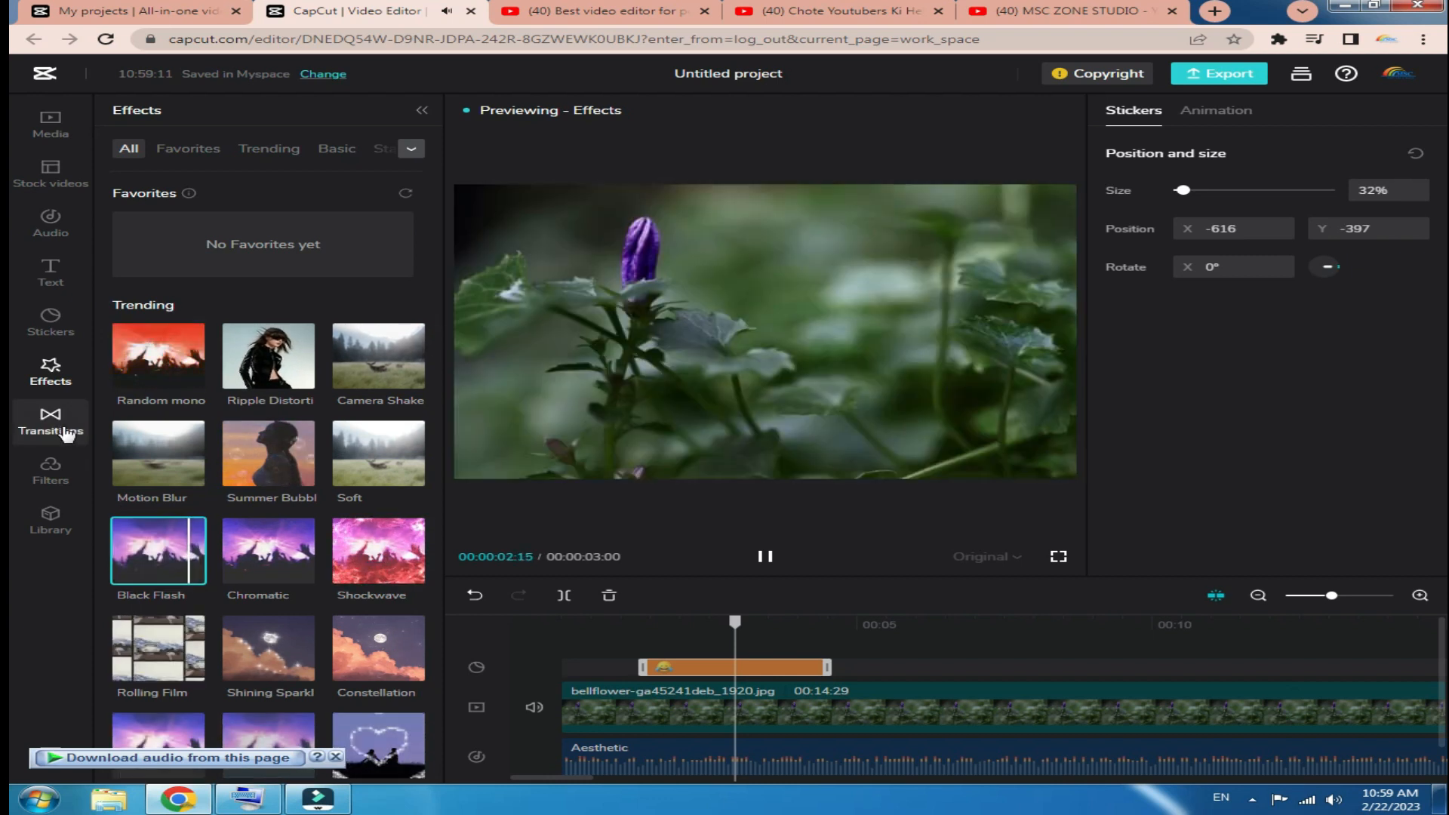
# - Try the Blink and Superimpose transitions on the bellflower clip and play the project from its start
pyautogui.click(67, 433)
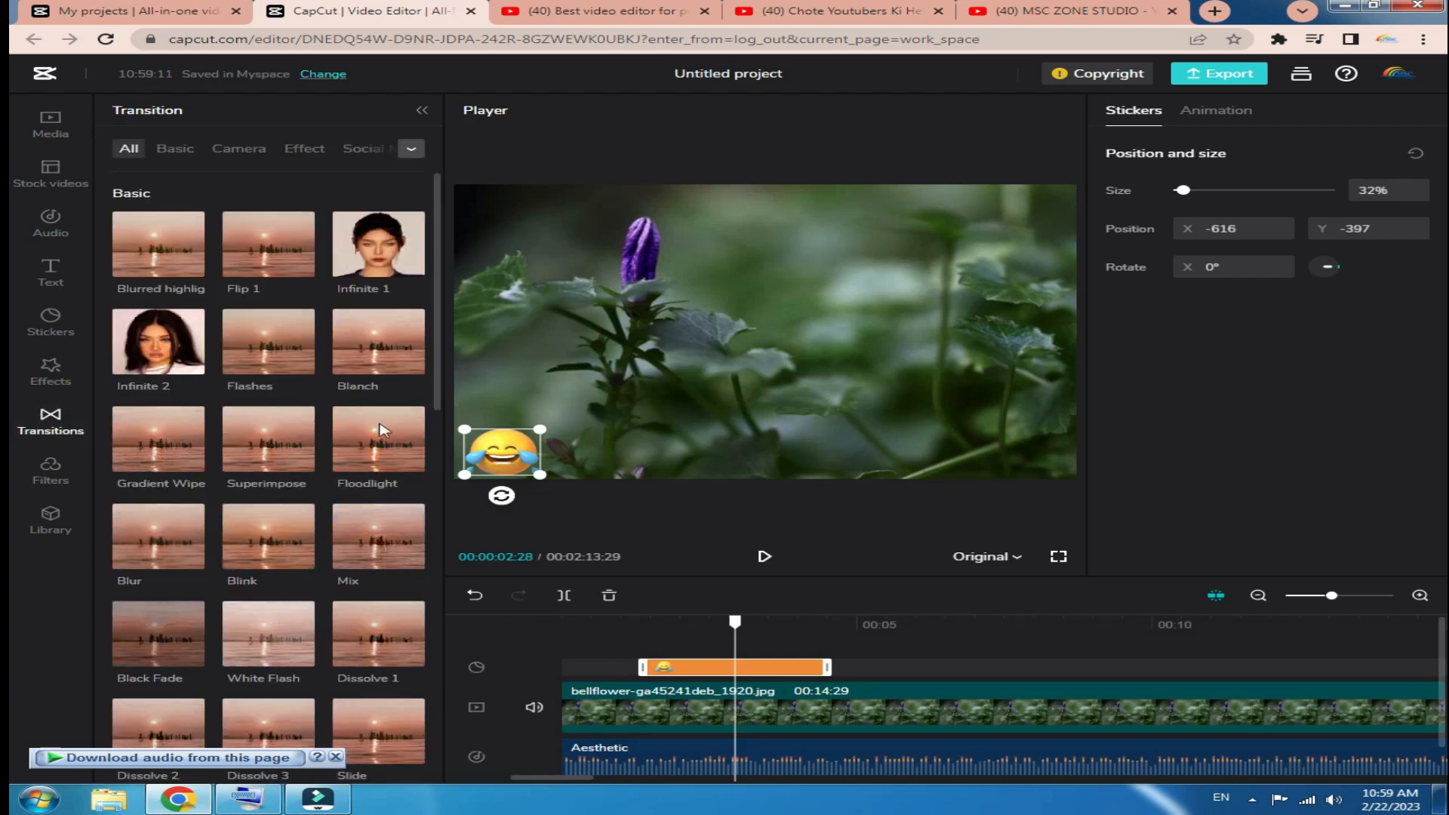
pyautogui.click(273, 543)
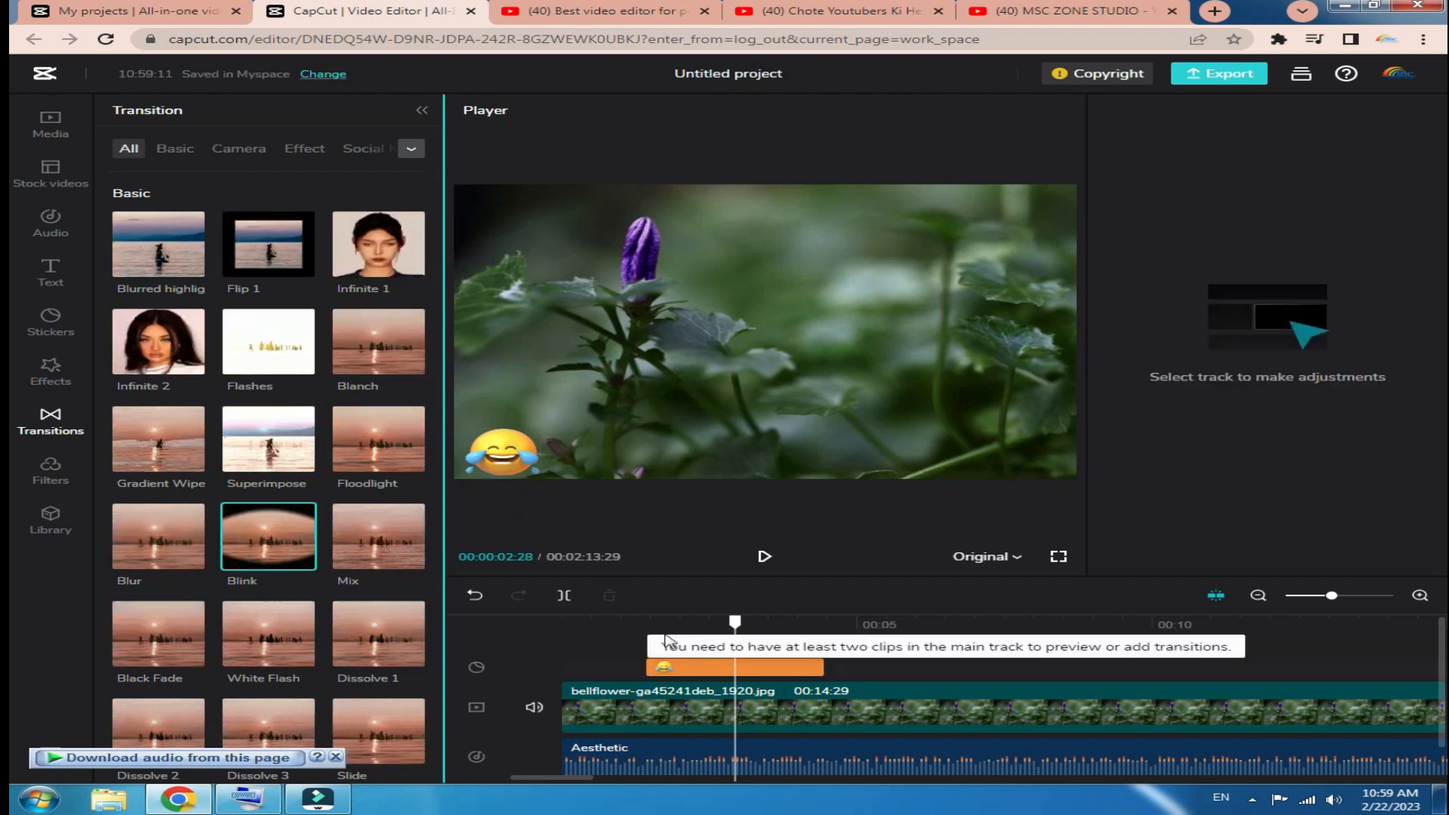
pyautogui.moveTo(735, 624); pyautogui.dragTo(505, 630)
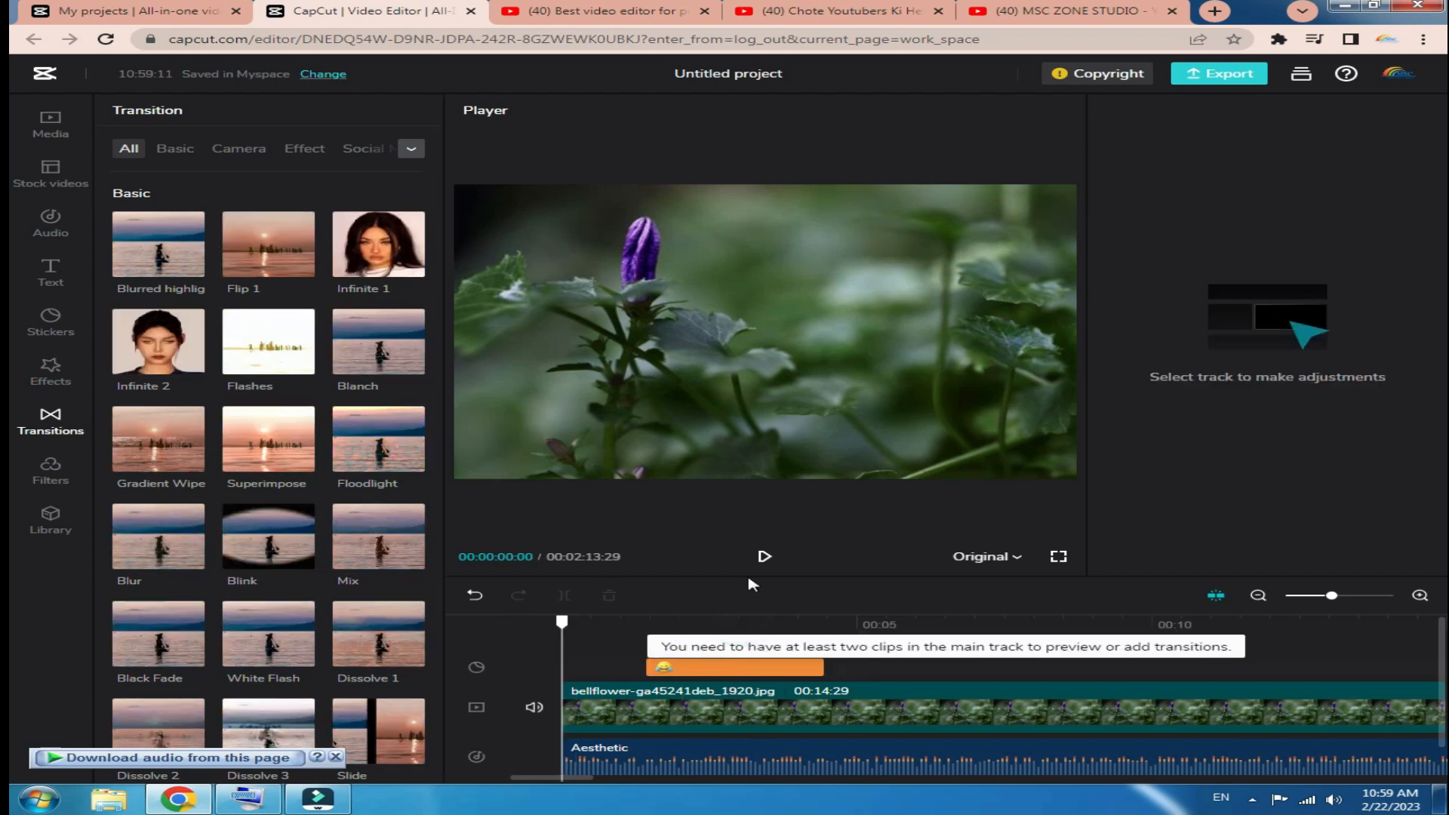
pyautogui.click(764, 557)
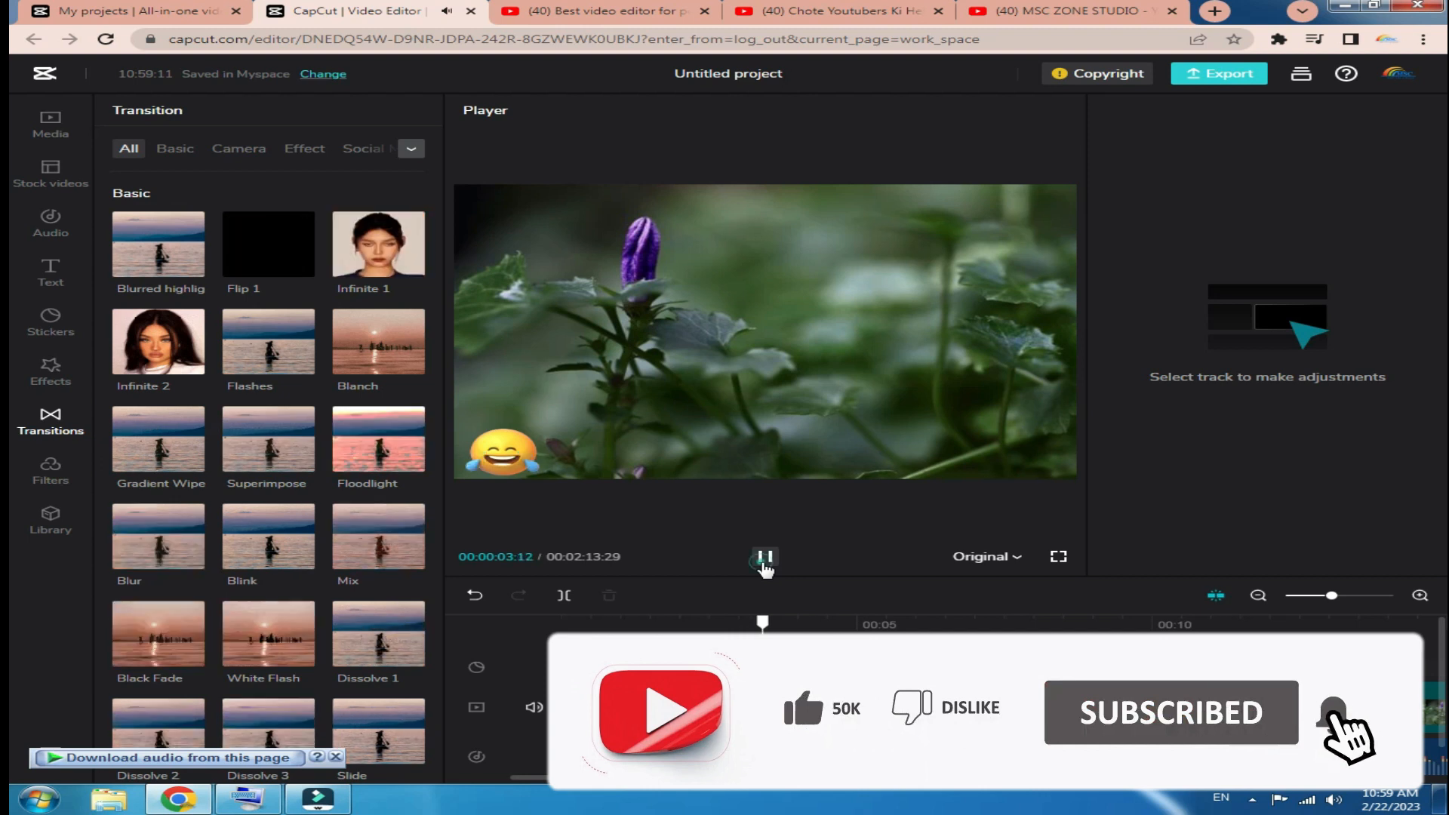
pyautogui.click(763, 562)
pyautogui.moveTo(279, 447)
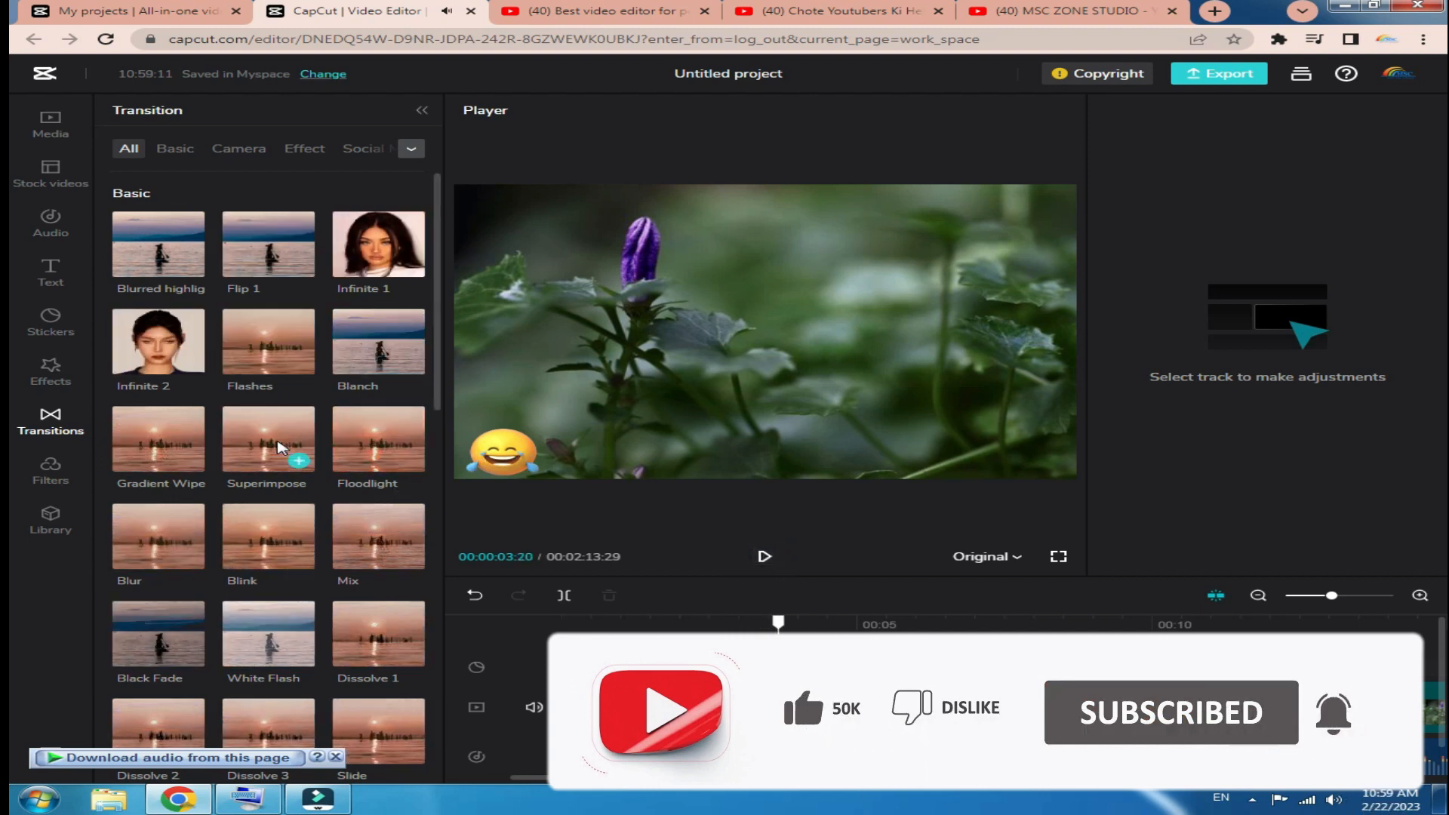
pyautogui.moveTo(279, 447)
pyautogui.mouseDown()
pyautogui.moveTo(728, 649)
pyautogui.moveTo(681, 651)
pyautogui.moveTo(750, 646)
pyautogui.moveTo(712, 648)
pyautogui.mouseUp()
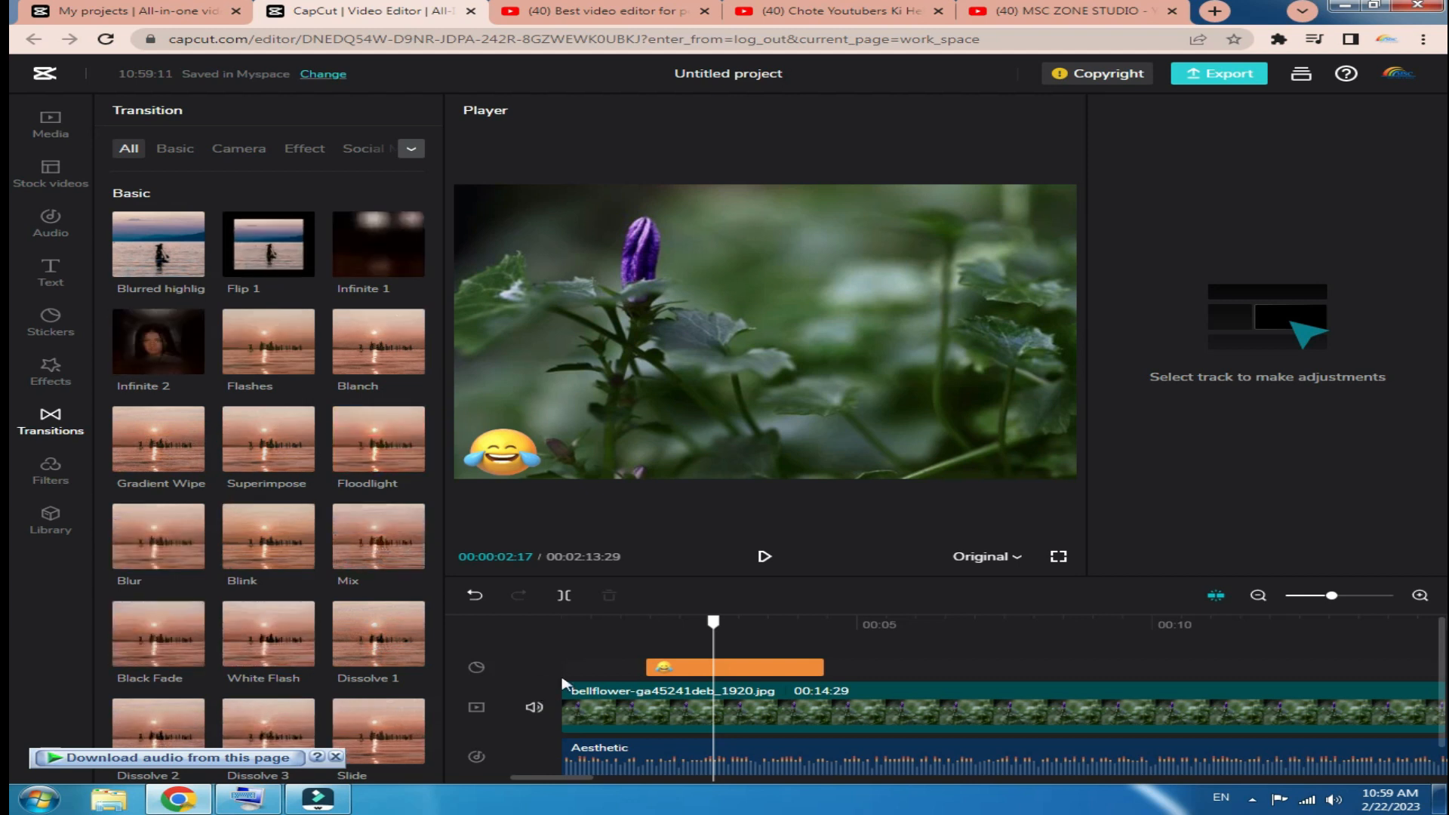
# - Move the emoji sticker clip along the timeline so it starts shortly after the 5-second mark
pyautogui.click(723, 668)
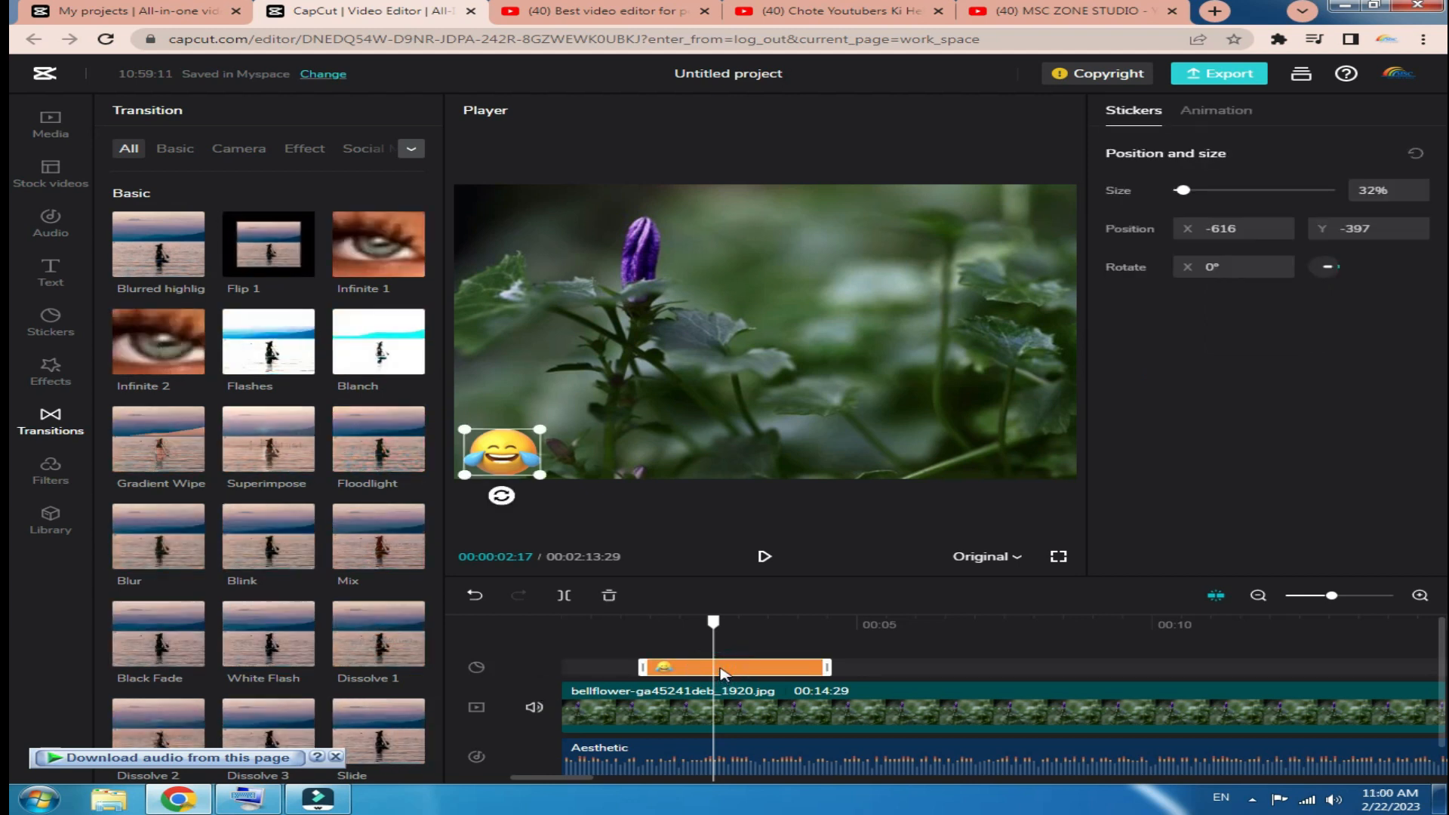
pyautogui.moveTo(723, 668); pyautogui.dragTo(977, 669)
# - Add the Gray filter above the bellflower clip from about 2 seconds, check the frame at its start, and browse the Life filters
pyautogui.click(51, 468)
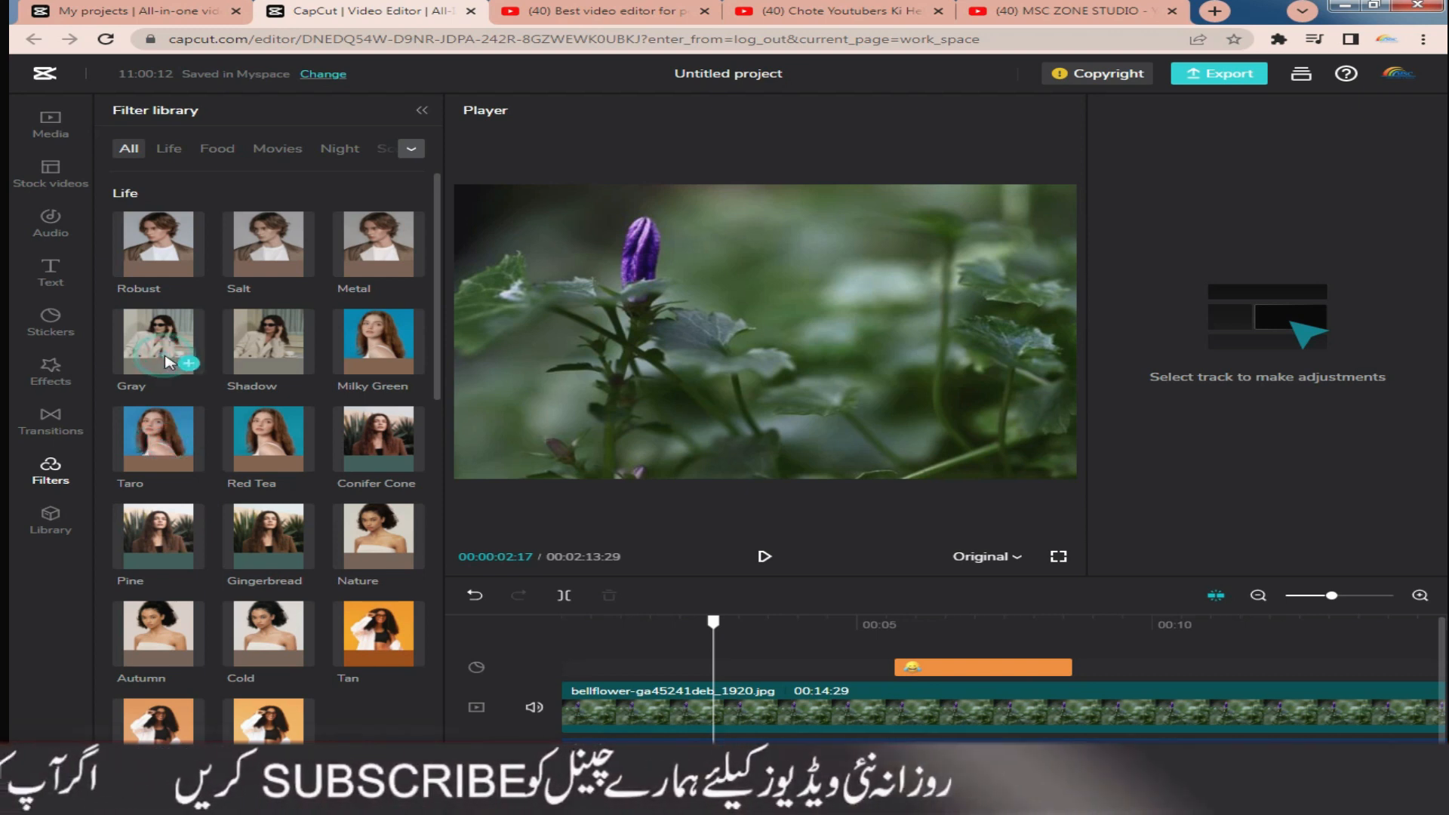
pyautogui.moveTo(167, 362); pyautogui.dragTo(685, 669)
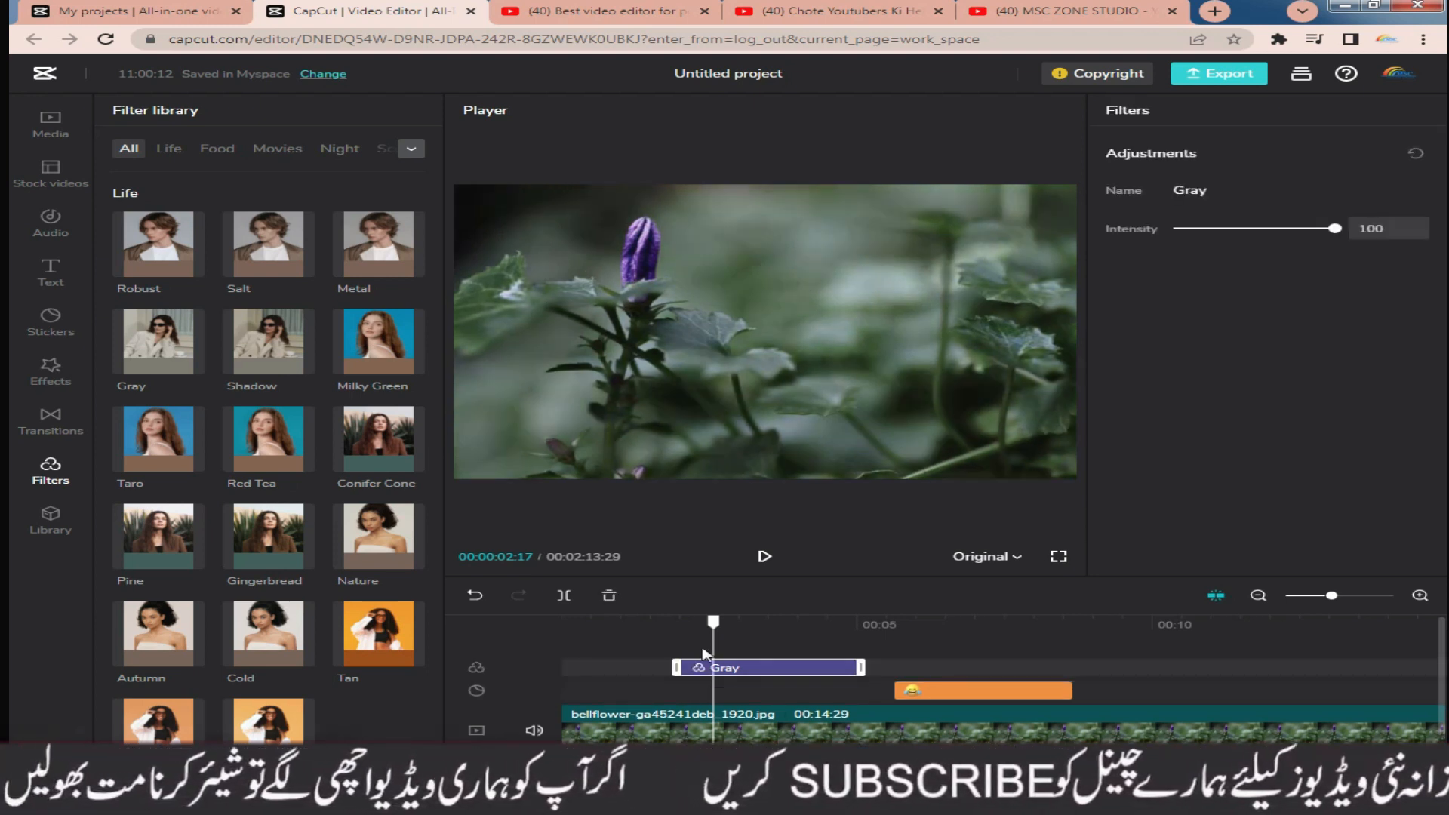
pyautogui.moveTo(715, 628); pyautogui.dragTo(675, 626)
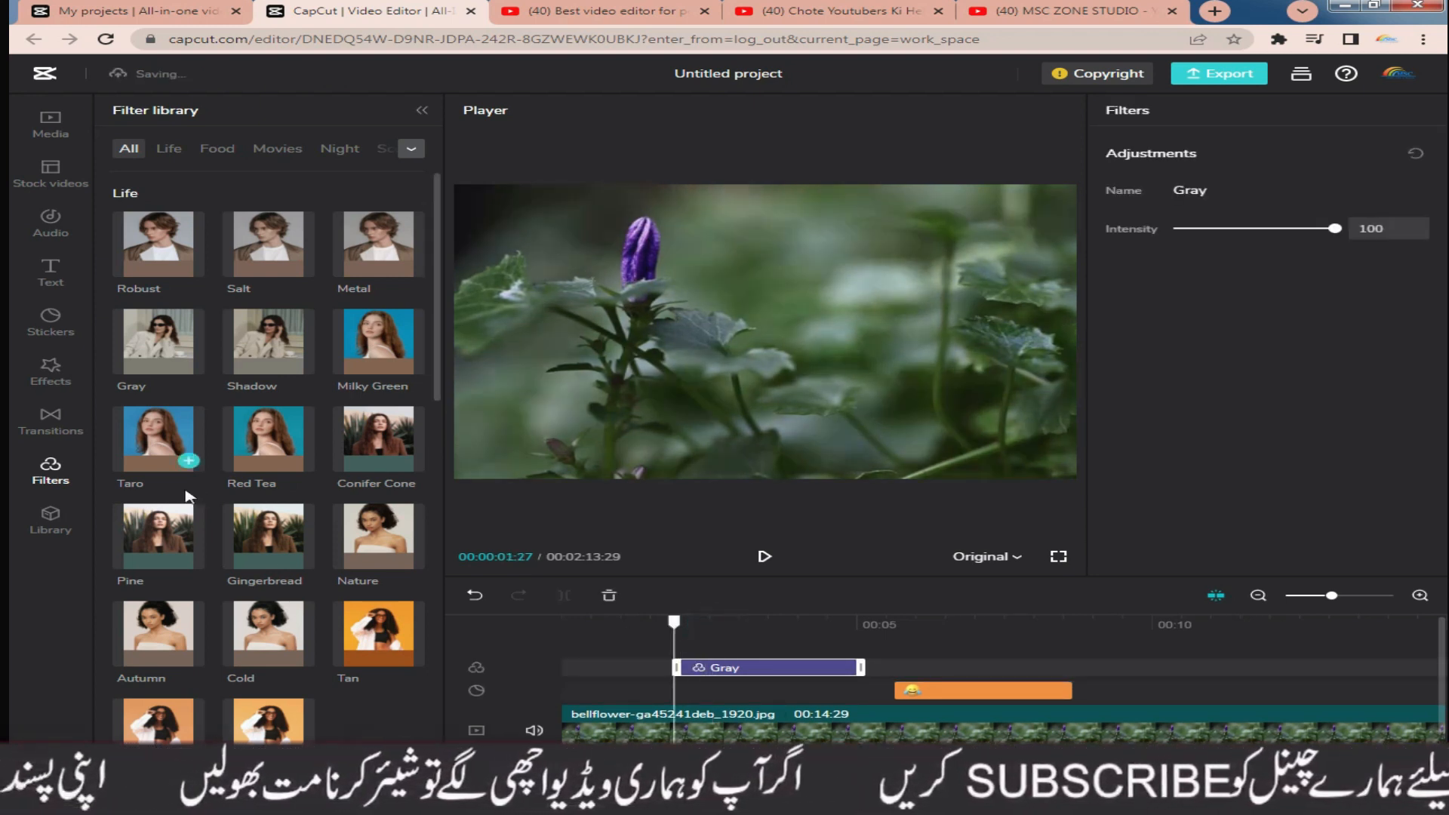
pyautogui.click(177, 151)
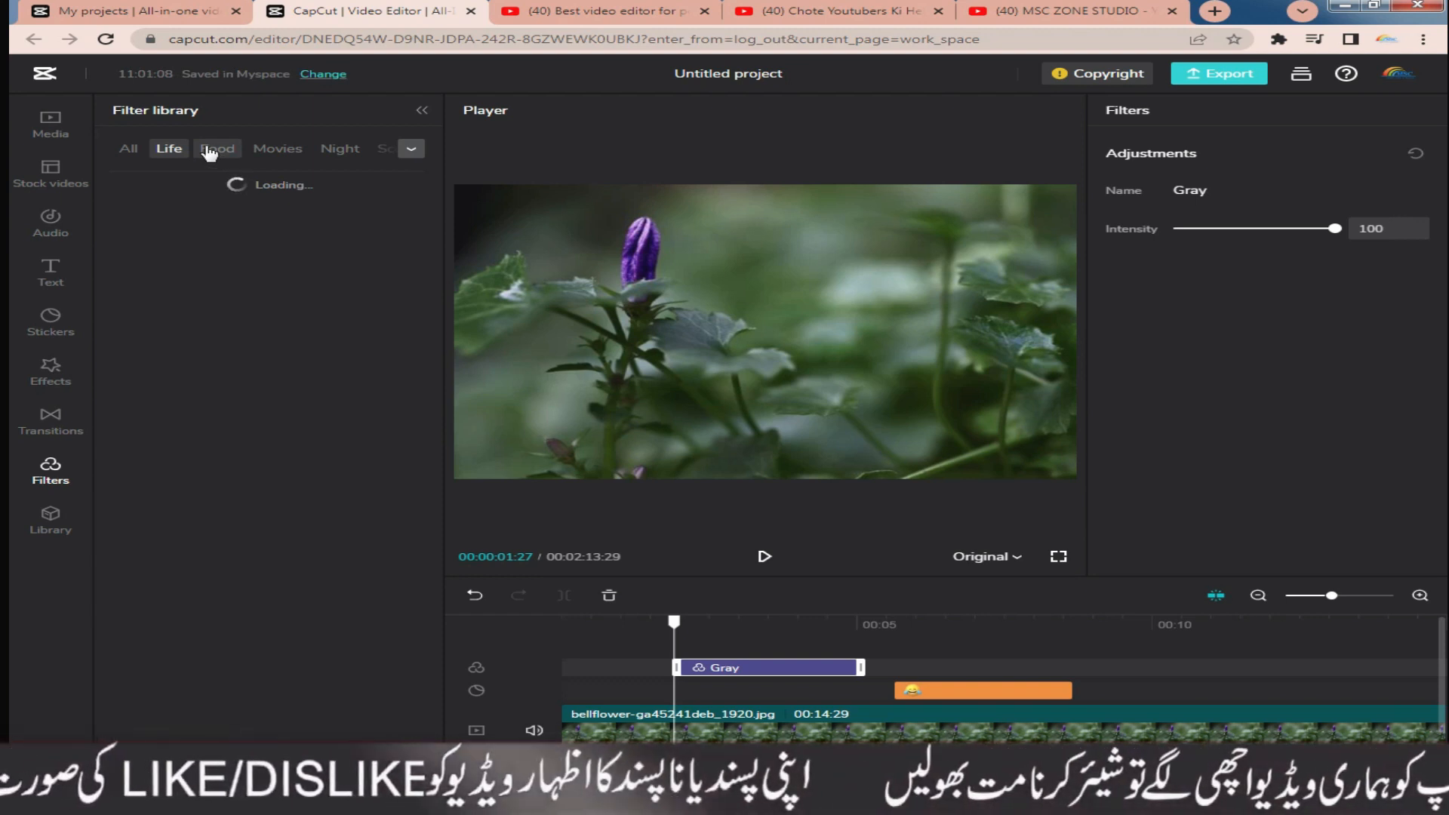
# - Export the project at 1080p and download the finished video as 202302221101.mp4 to Downloads\Video
pyautogui.click(915, 716)
pyautogui.click(1218, 74)
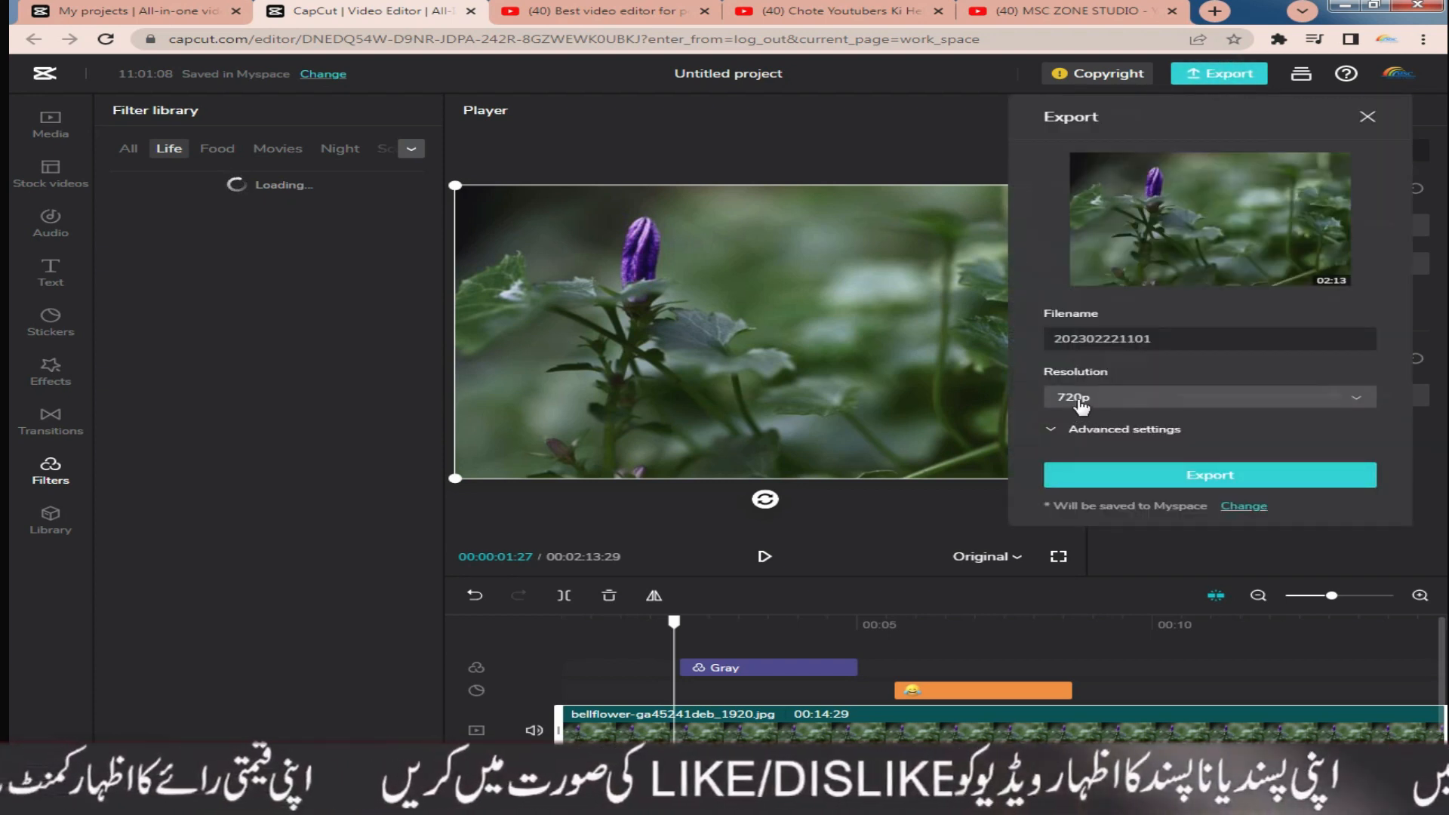
pyautogui.click(1082, 404)
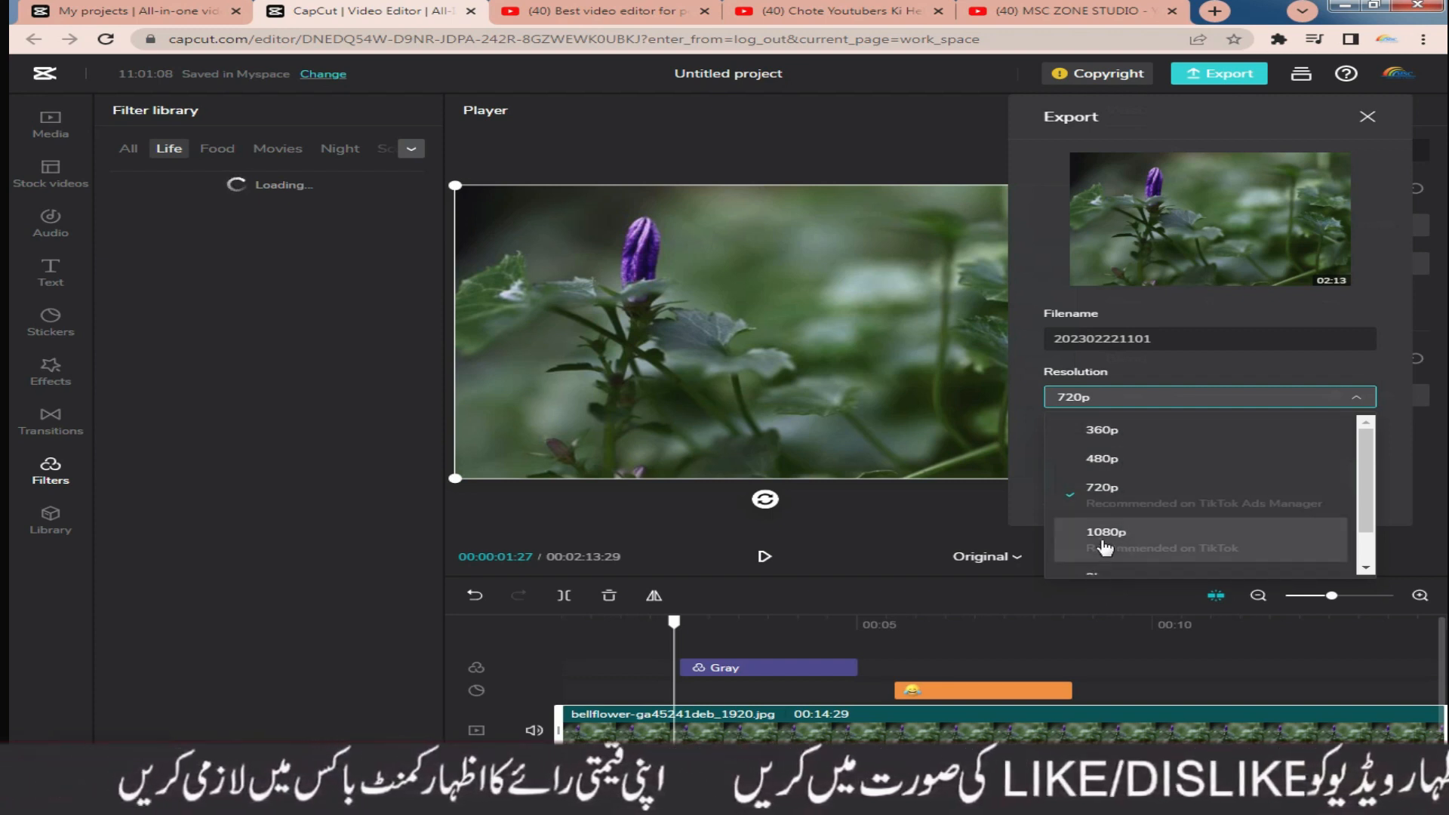
pyautogui.click(1104, 539)
pyautogui.click(1228, 487)
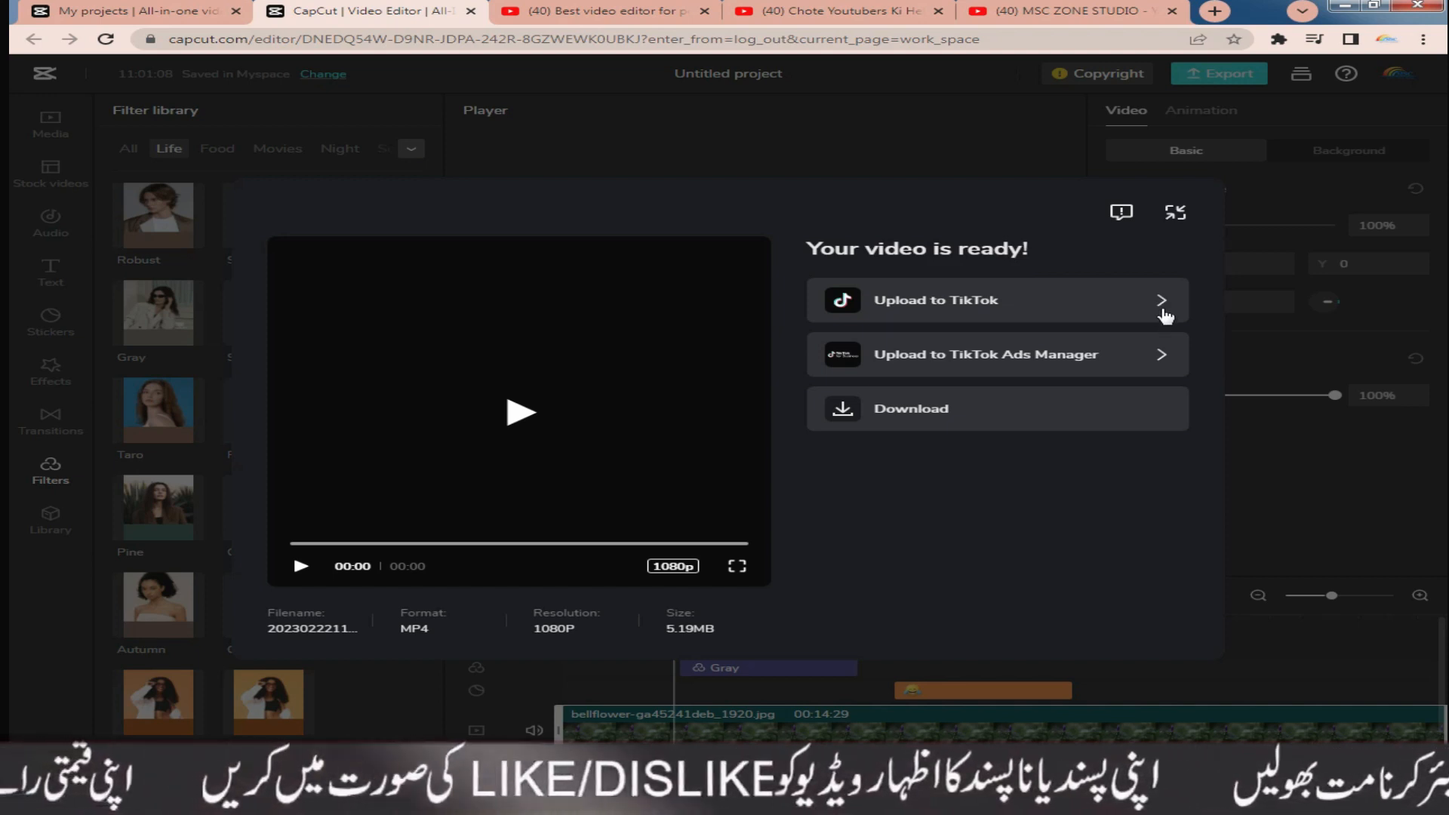
pyautogui.click(843, 411)
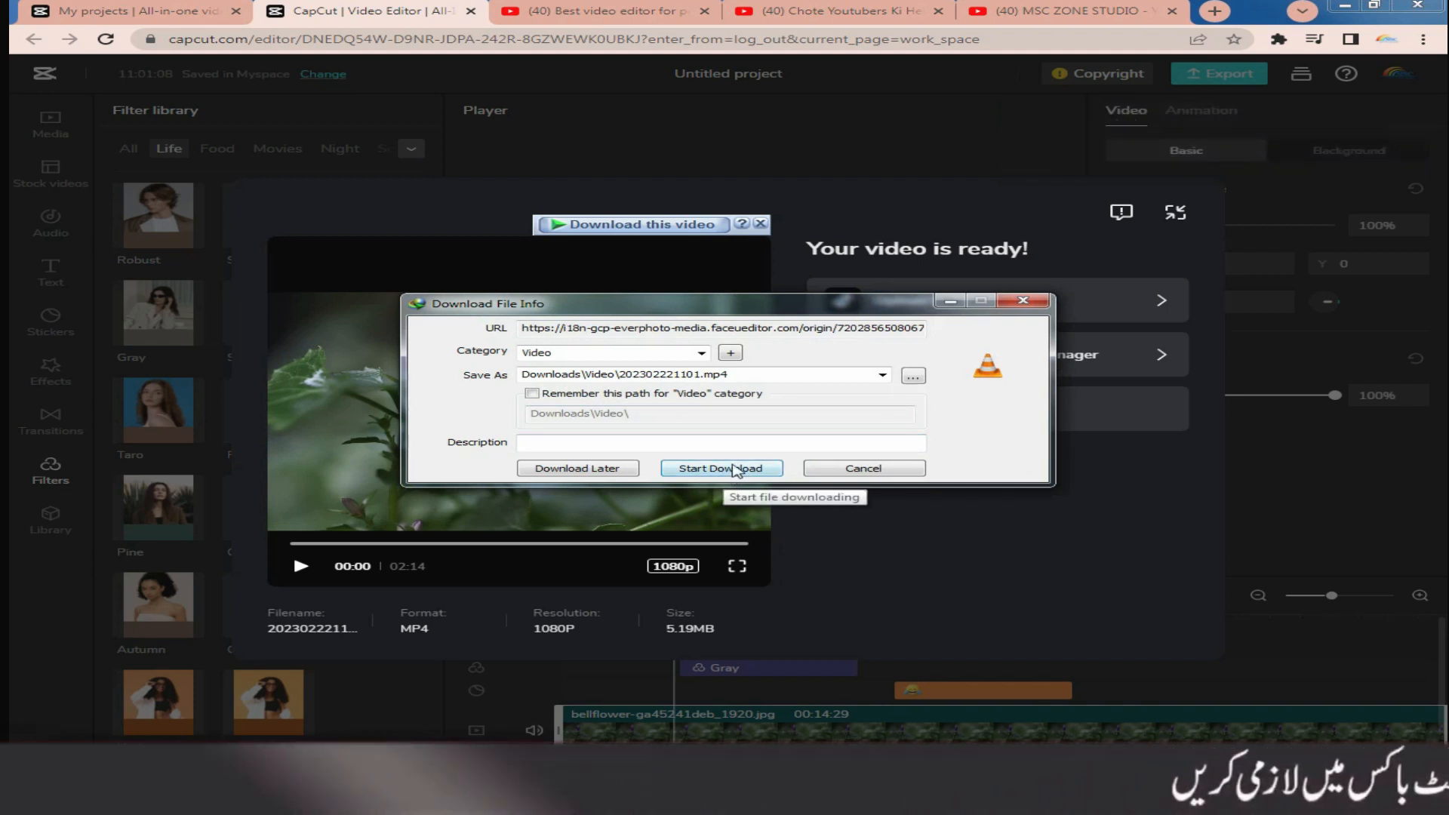
pyautogui.click(734, 469)
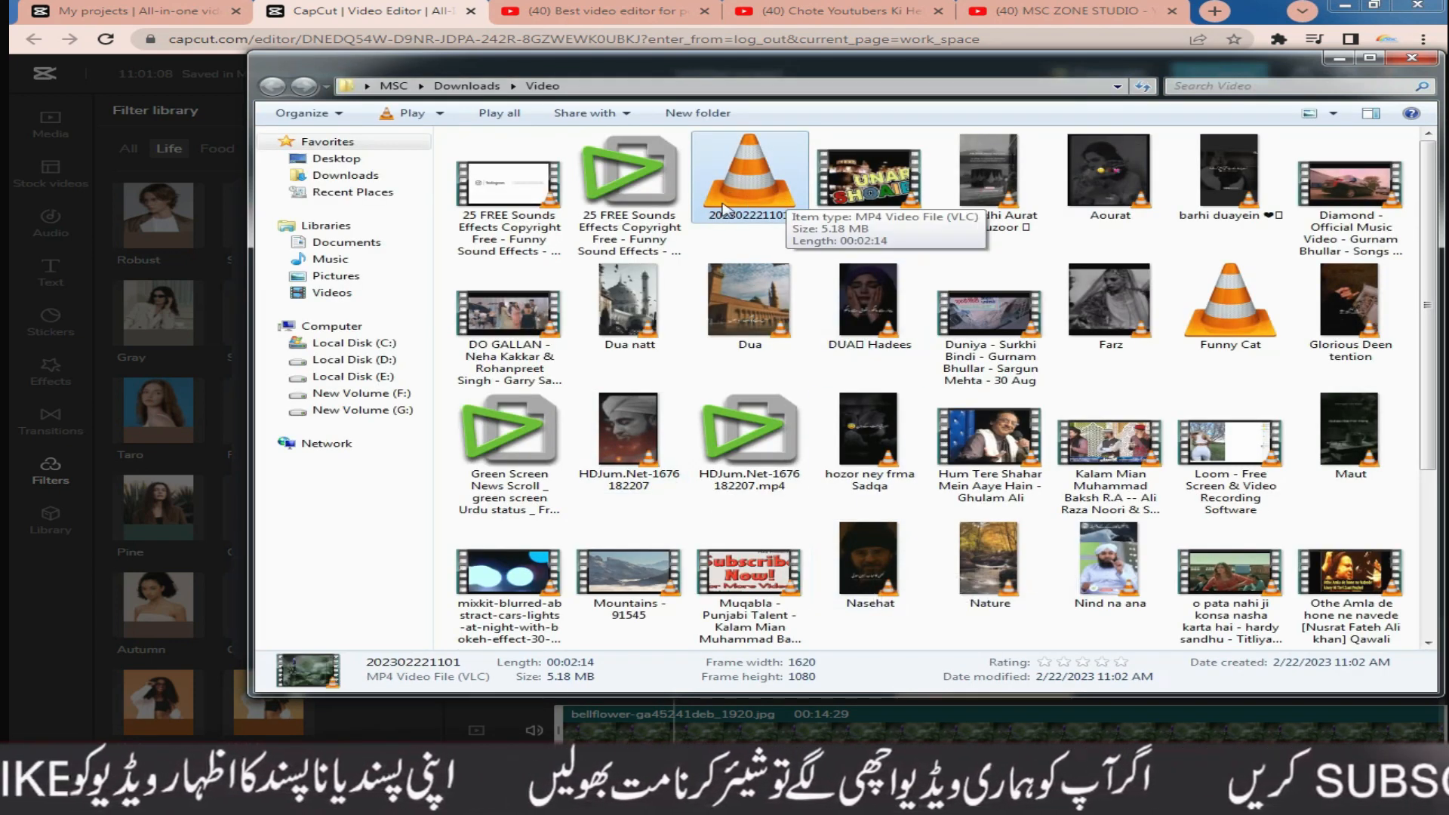
pyautogui.click(764, 188)
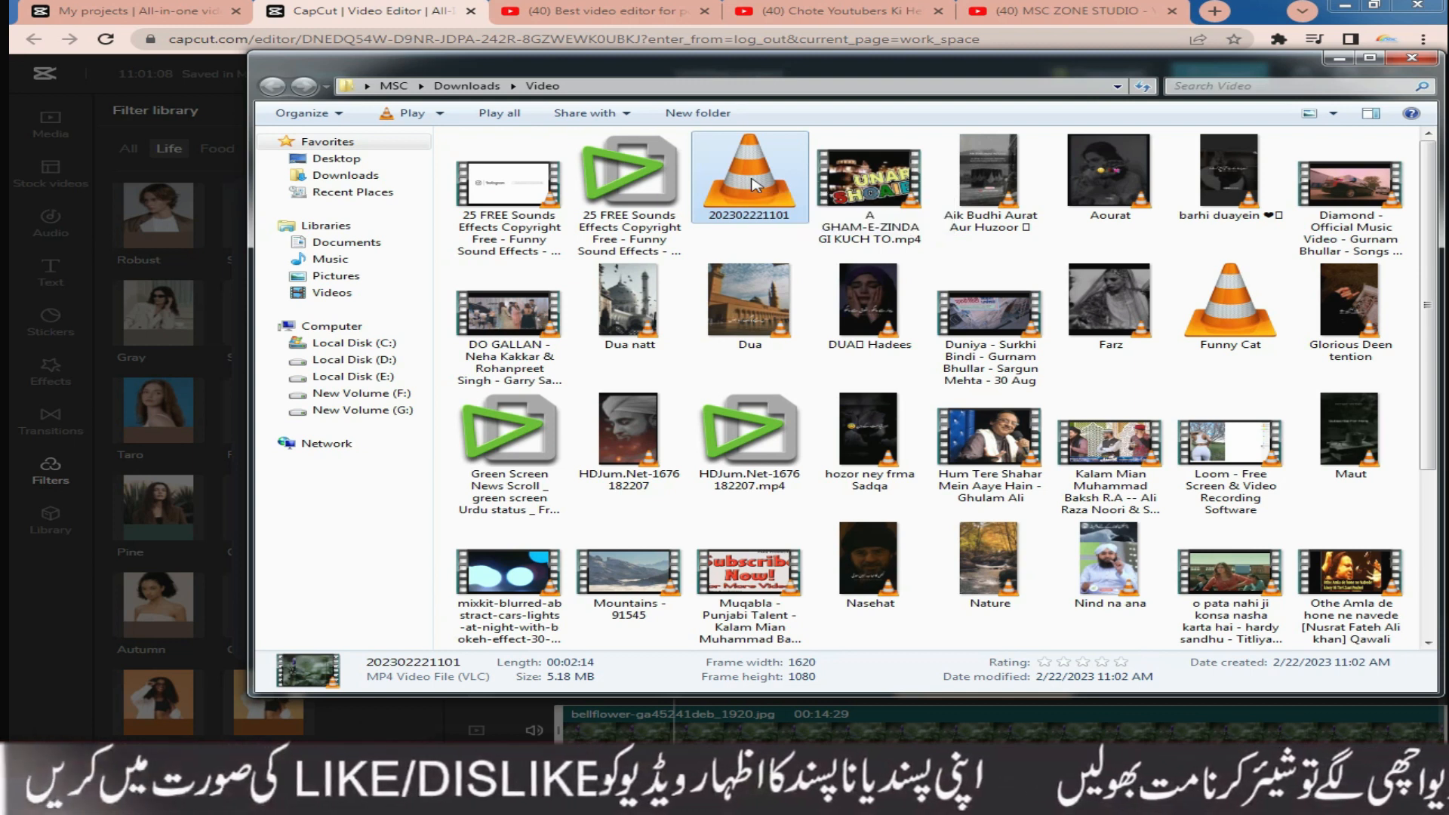
pyautogui.rightClick(751, 184)
pyautogui.click(780, 190)
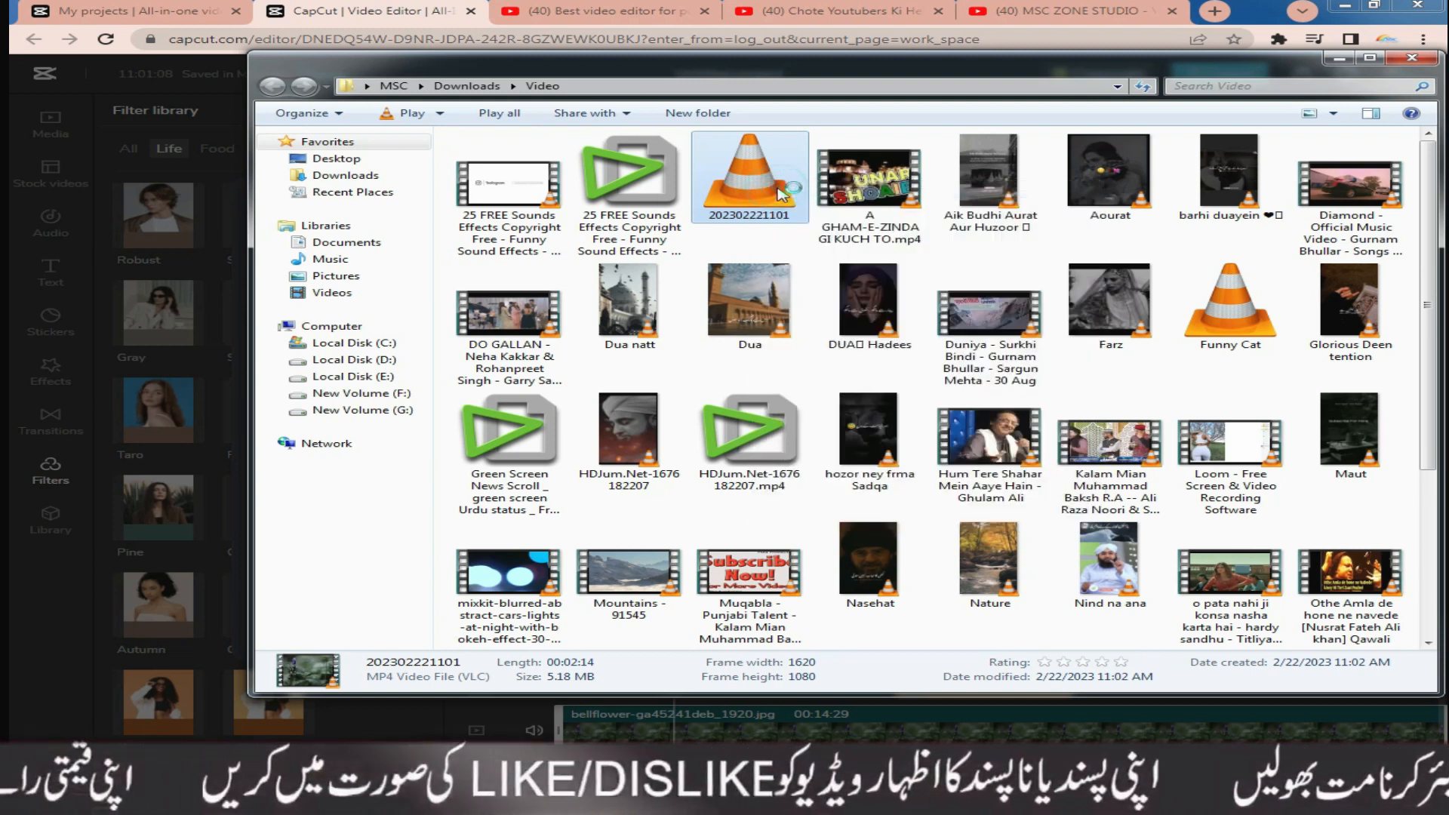